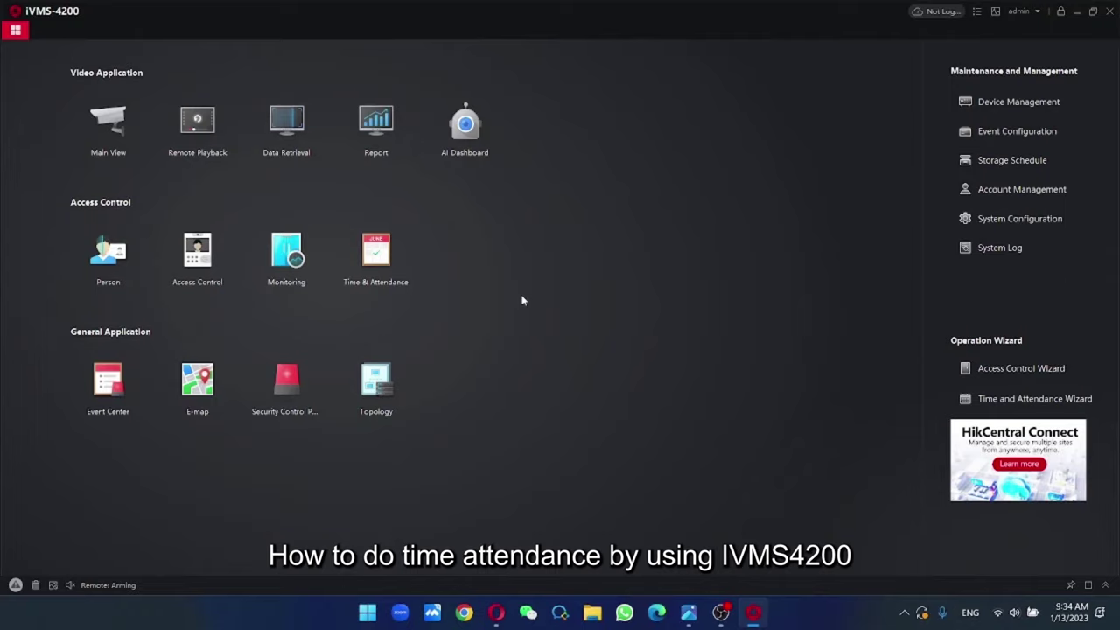
- Bring Opera forward to show the DS-K1T342MFWX Face Access Terminal product page
{"action": "left_click", "coordinate": [496, 612]}
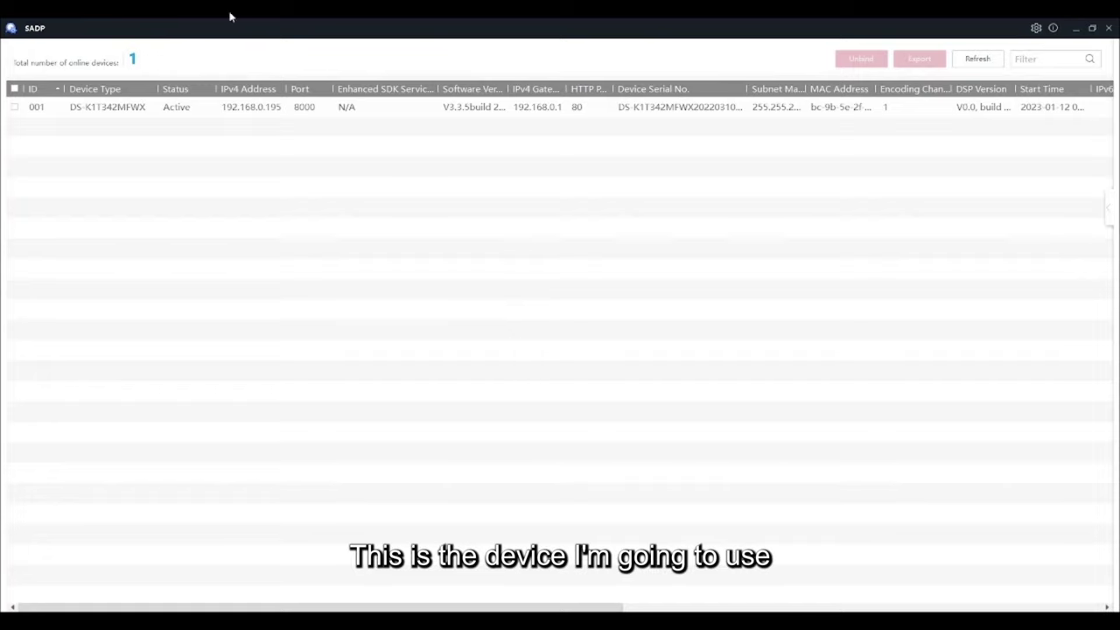
- Minimize SADP once the terminal at 192.168.0.195 is confirmed active
{"action": "left_click", "coordinate": [1036, 7]}
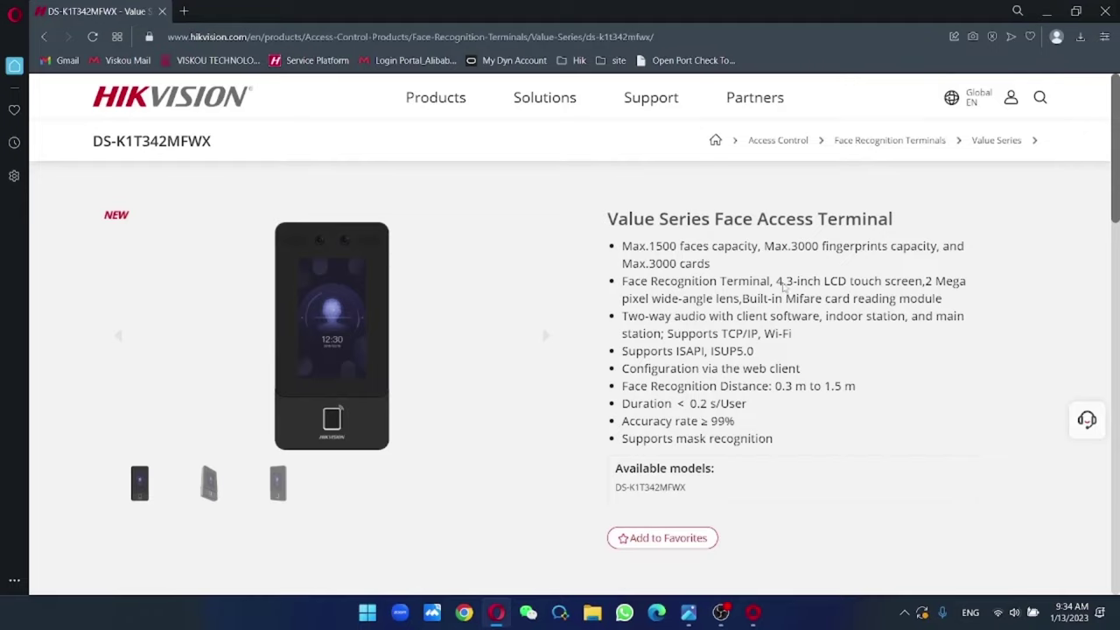
- Add the face terminal as 'demo' at 192.168.0.195 with its credentials and time synchronization enabled
{"action": "left_click", "coordinate": [754, 613]}
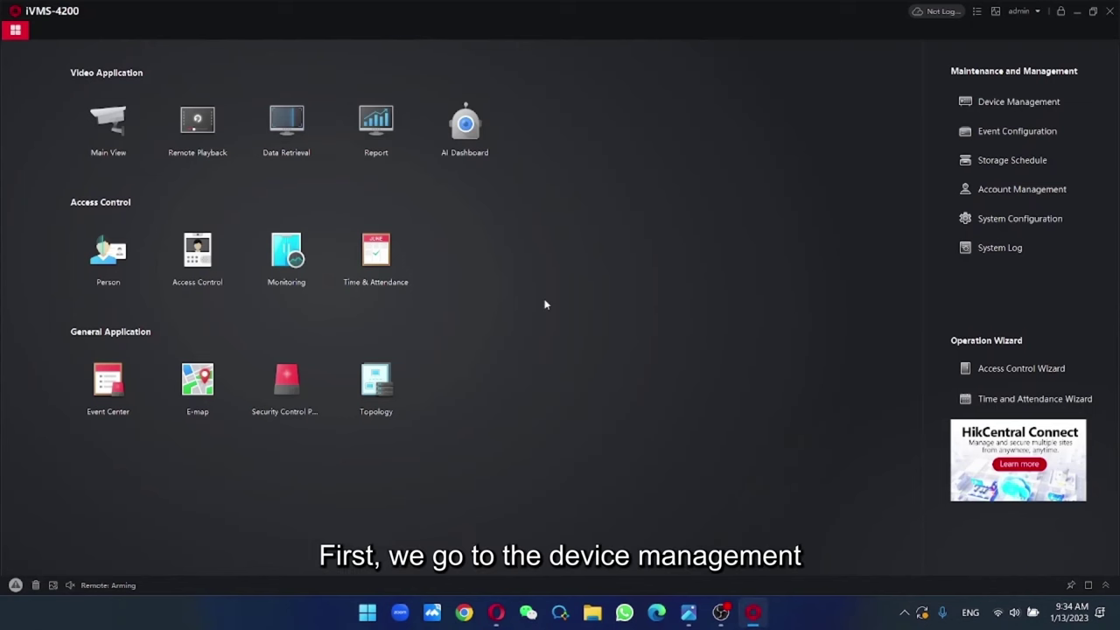
{"action": "left_click", "coordinate": [1017, 102]}
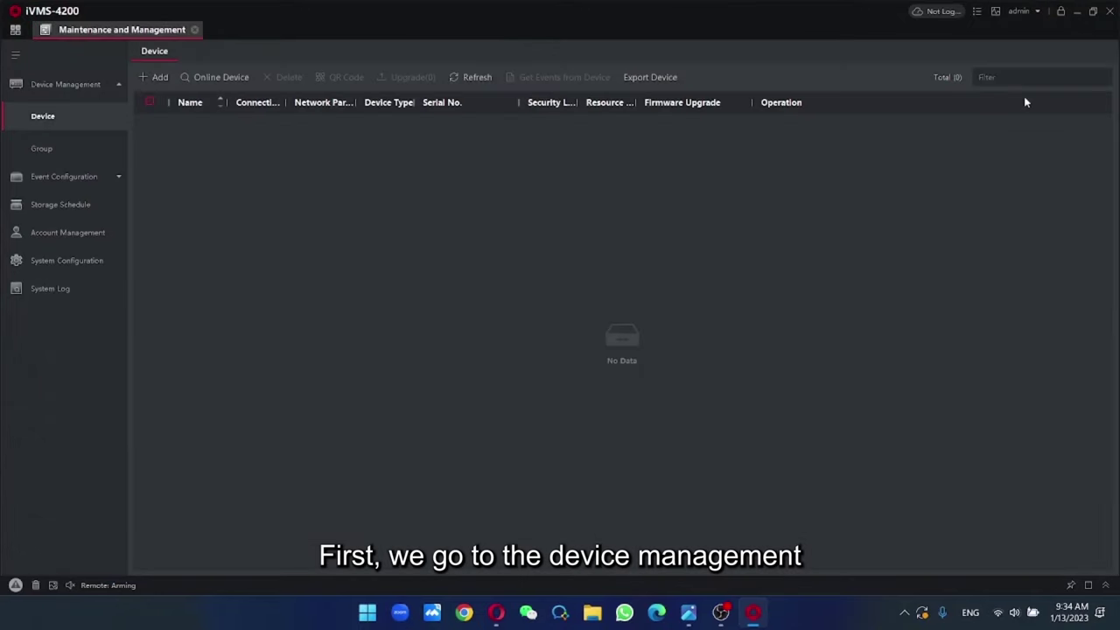
{"action": "left_click", "coordinate": [157, 78]}
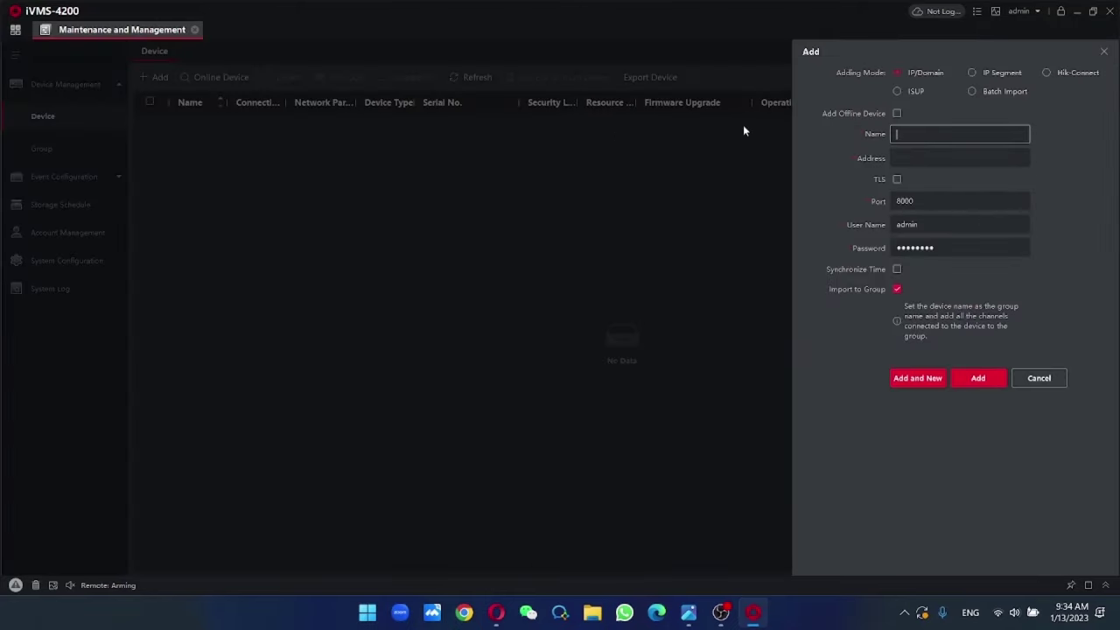
{"action": "type", "text": "demo"}
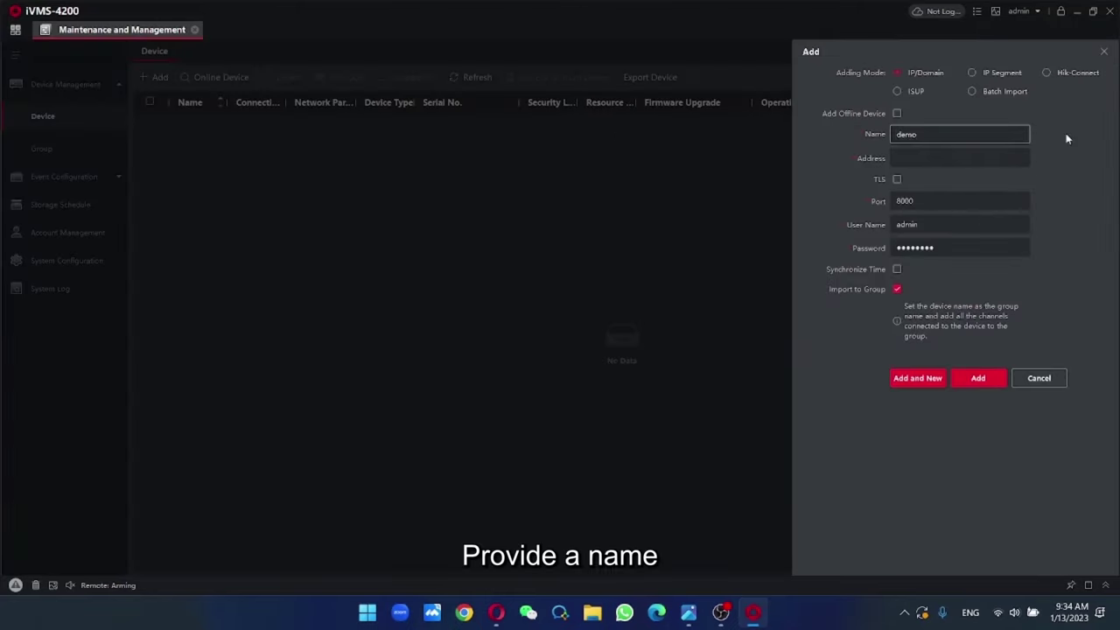
{"action": "left_click", "coordinate": [981, 151]}
{"action": "type", "text": "19"}
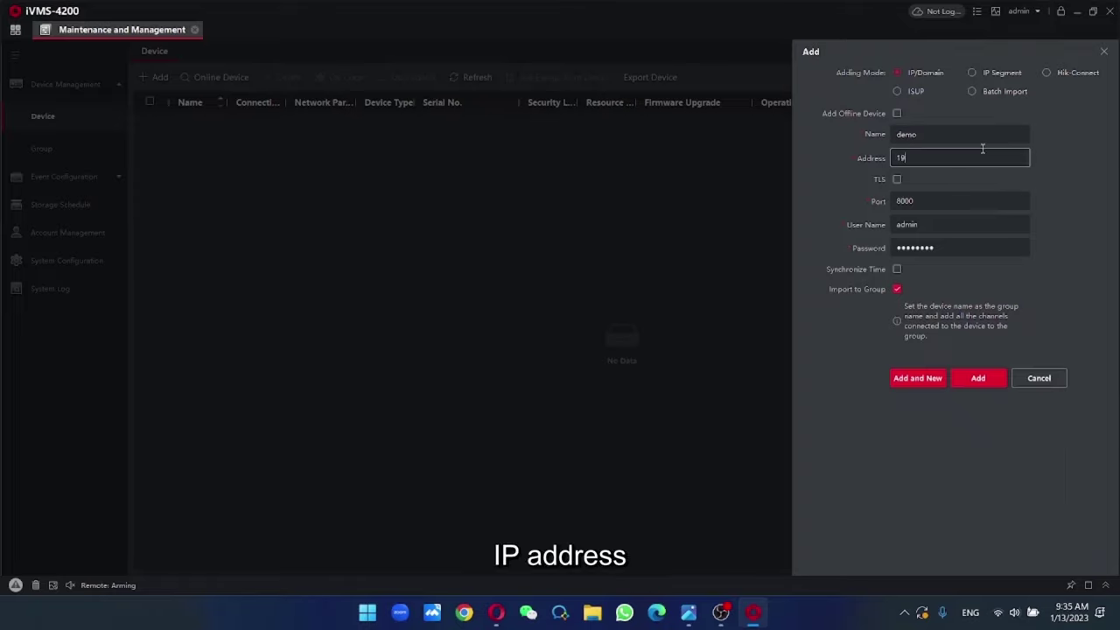
{"action": "type", "text": "2.168.0."}
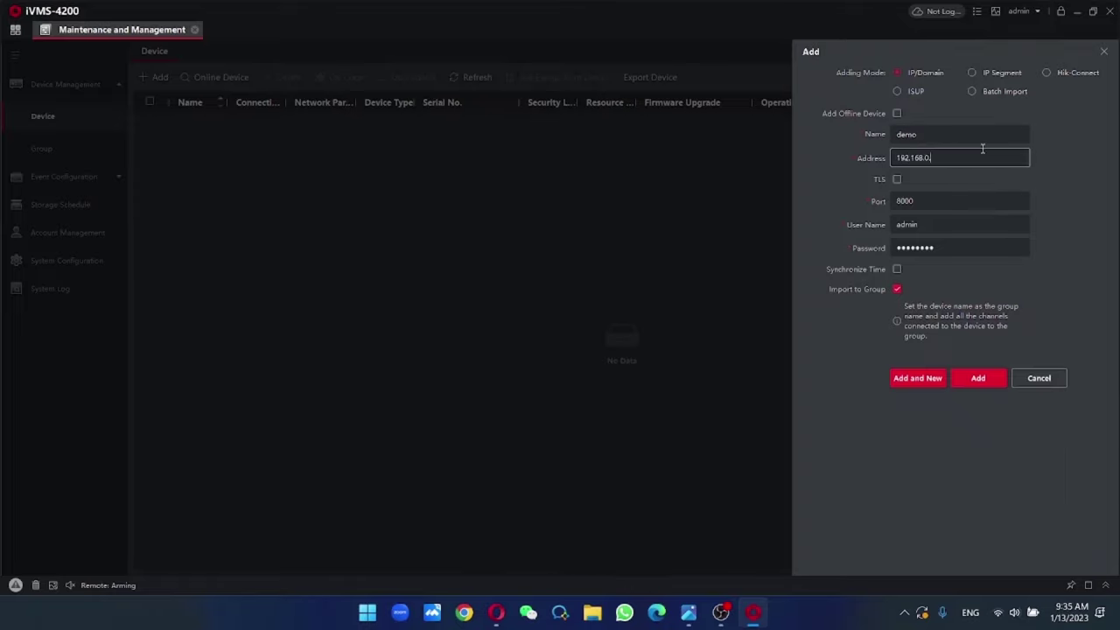
{"action": "type", "text": "195"}
{"action": "left_click", "coordinate": [911, 220]}
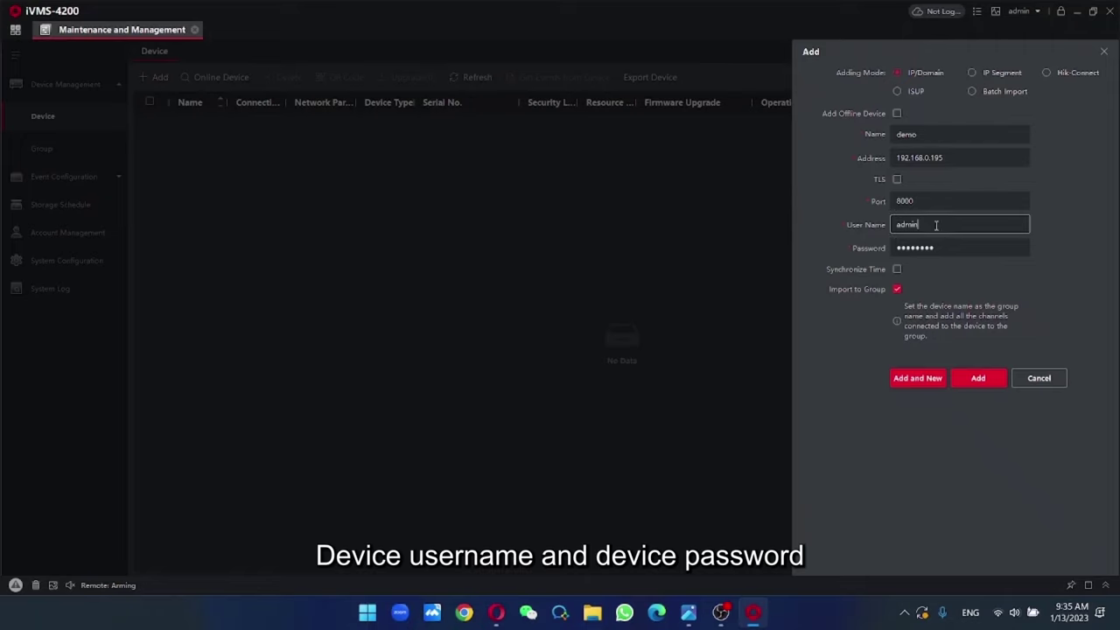
{"action": "left_click", "coordinate": [931, 247]}
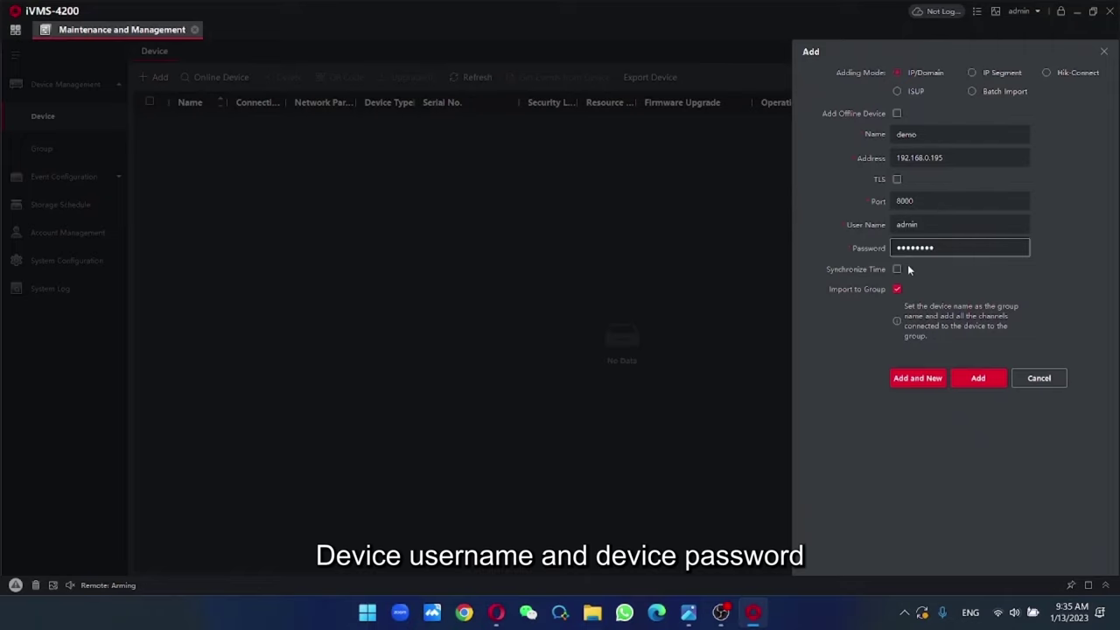
{"action": "left_click", "coordinate": [897, 269]}
{"action": "left_click", "coordinate": [978, 378]}
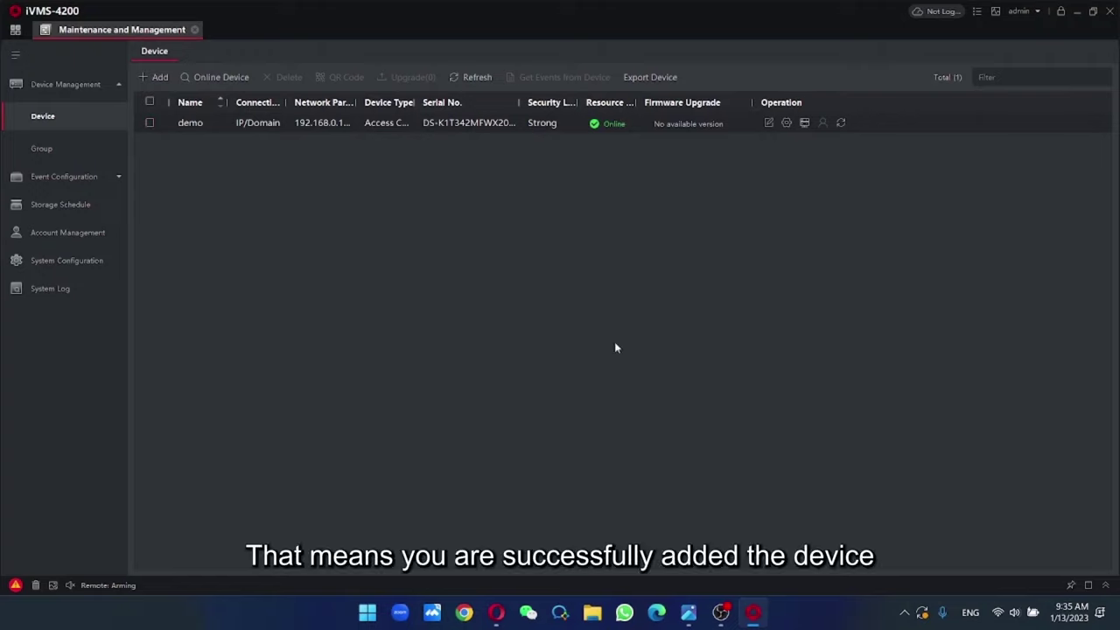
- Add person staff1 with a validity period ending in 2040
{"action": "left_click", "coordinate": [16, 32]}
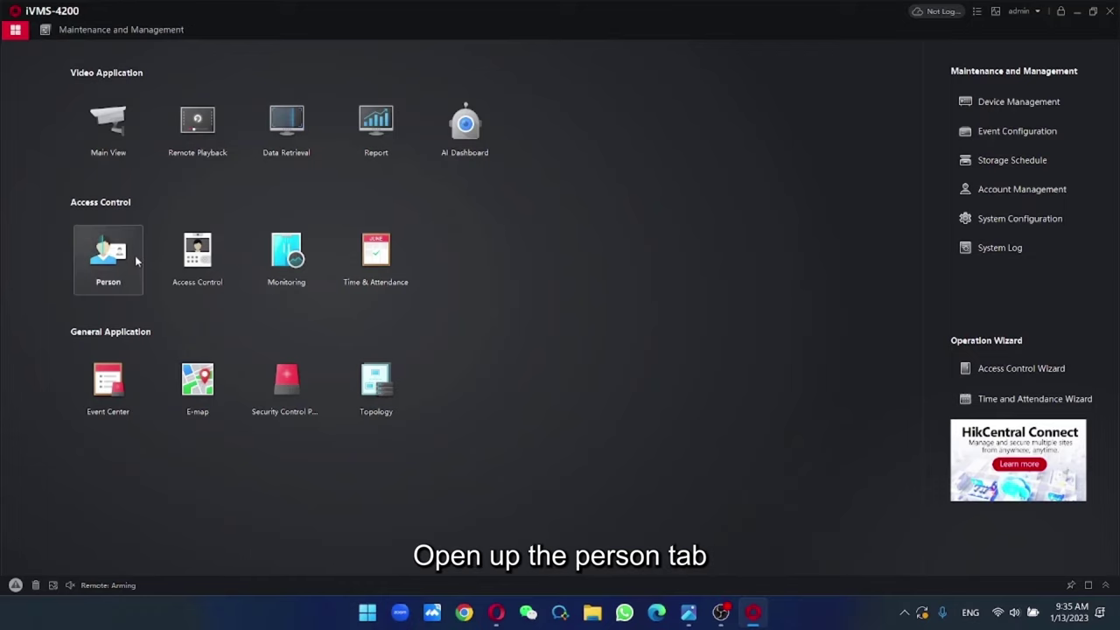
{"action": "left_click", "coordinate": [108, 259]}
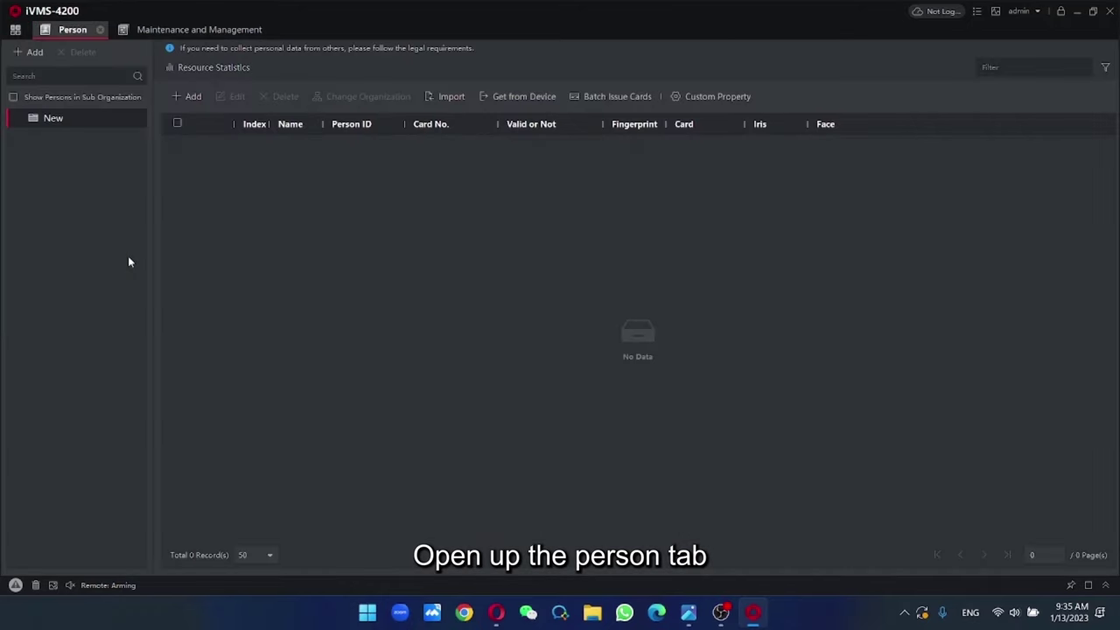
{"action": "left_click", "coordinate": [193, 97]}
{"action": "left_click", "coordinate": [964, 129]}
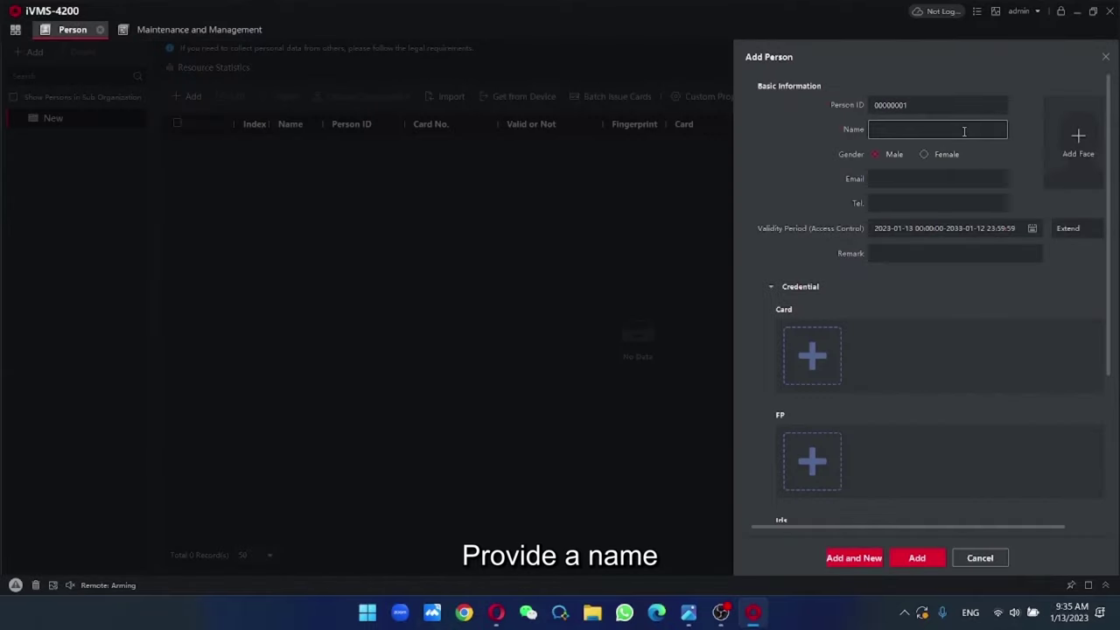
{"action": "type", "text": "staff1"}
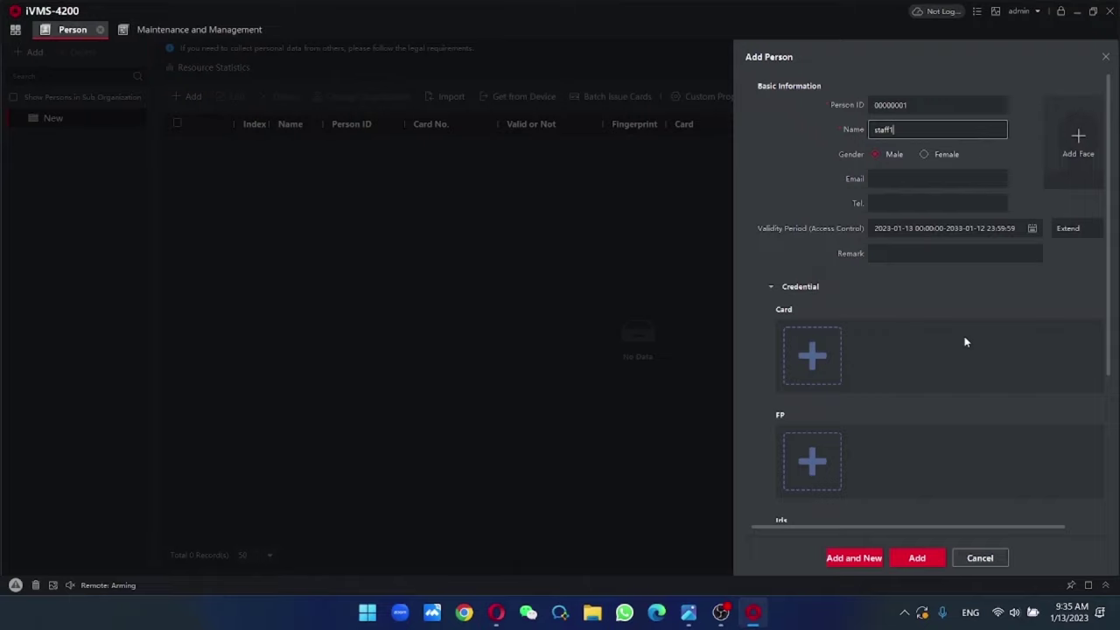
{"action": "scroll", "coordinate": [877, 341], "scroll_direction": "down", "scroll_amount": 1}
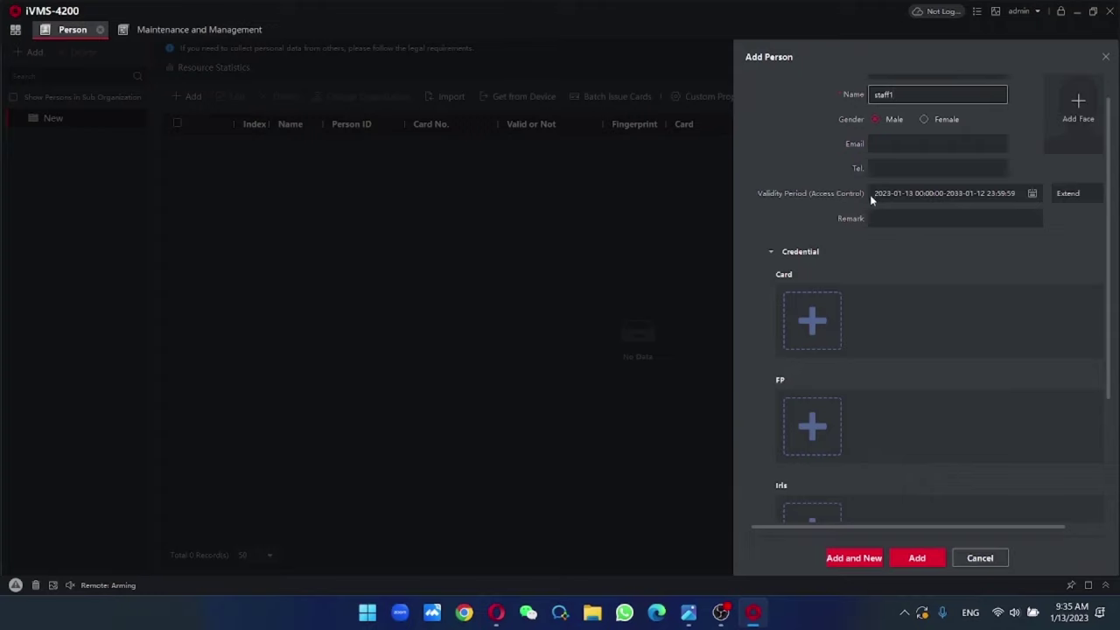
{"action": "left_click", "coordinate": [1032, 194]}
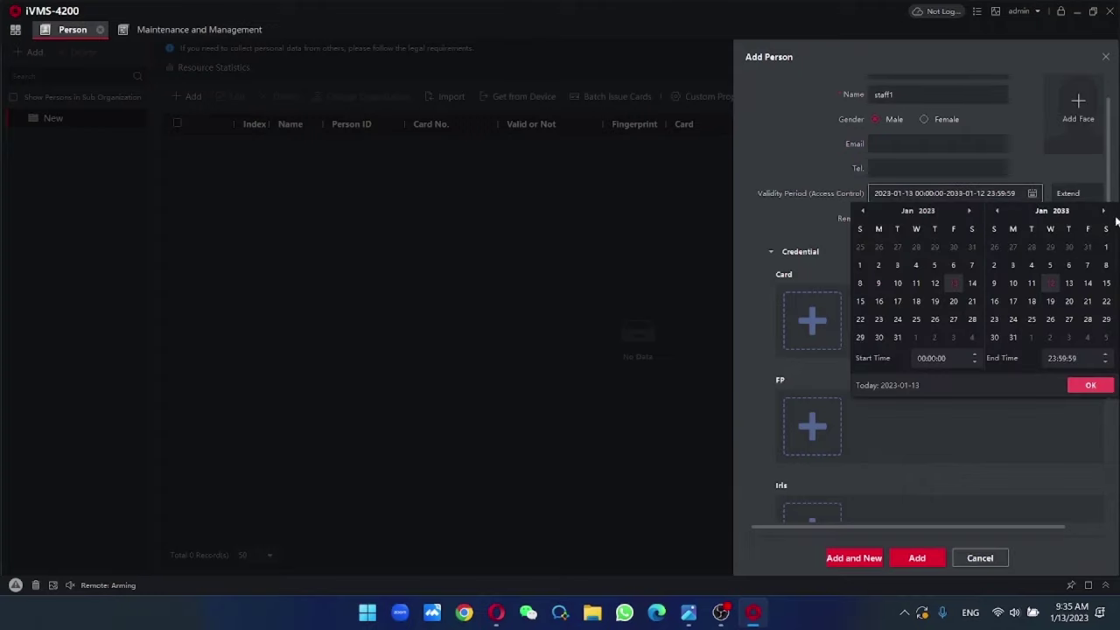
{"action": "left_click", "coordinate": [1066, 211]}
{"action": "left_click", "coordinate": [1093, 260]}
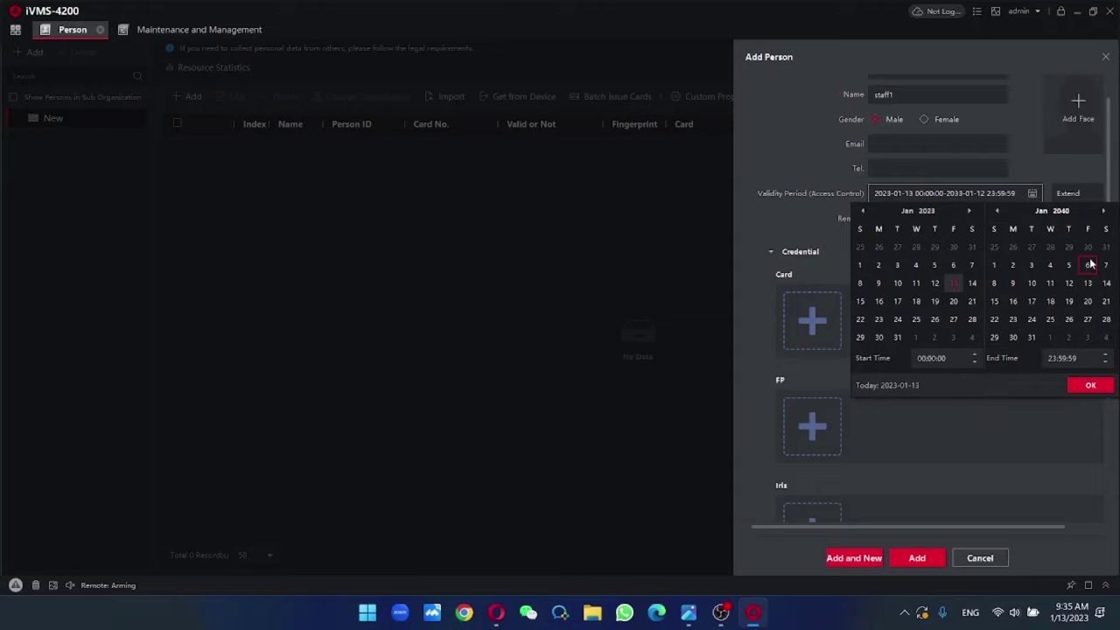
{"action": "left_click", "coordinate": [1091, 385]}
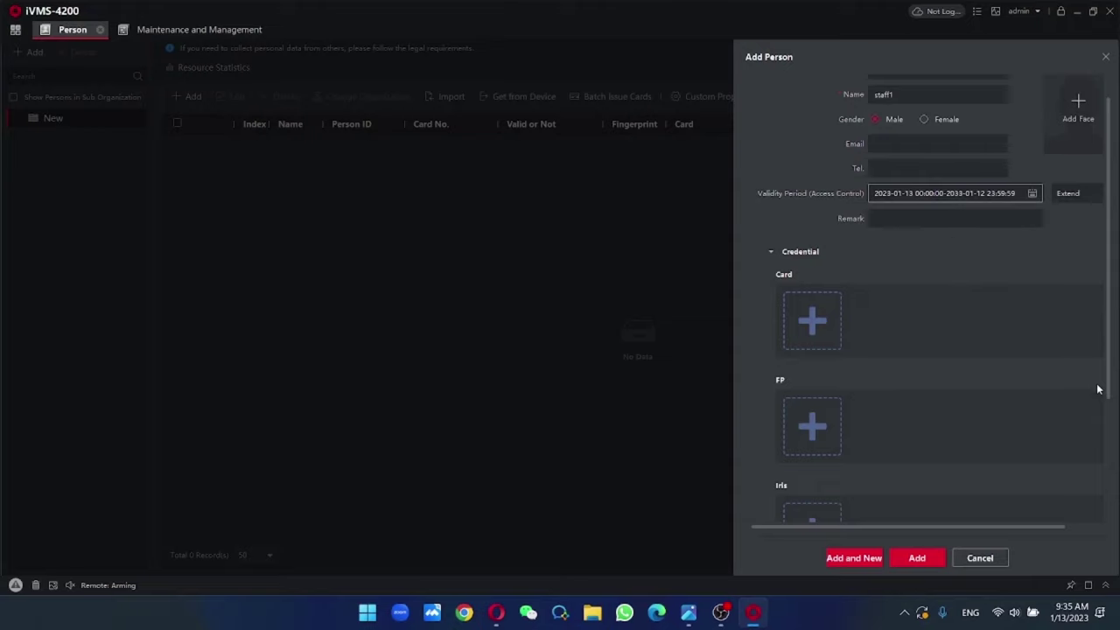
{"action": "left_click", "coordinate": [918, 558]}
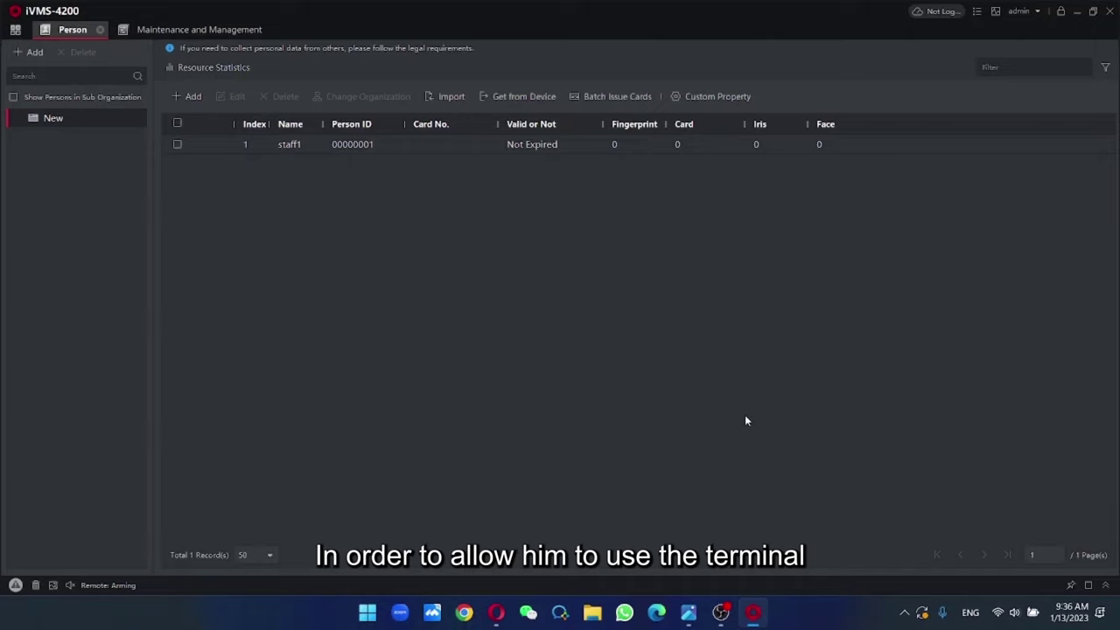
- Create access group 'demo' containing staff1 and the Door1_demo access point
{"action": "left_click", "coordinate": [15, 30]}
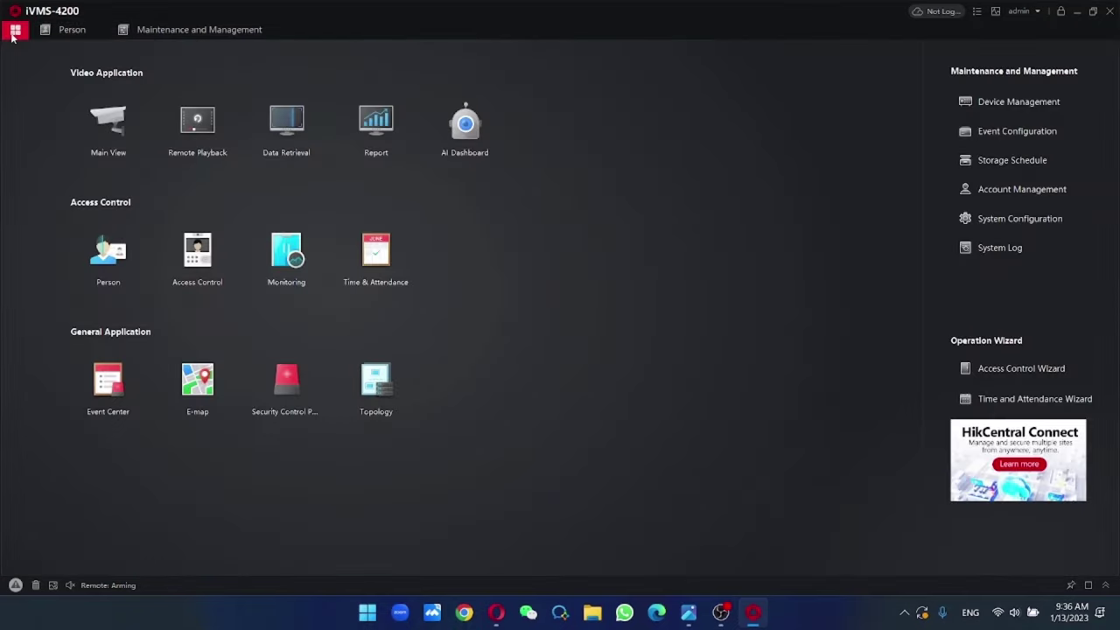
{"action": "left_click", "coordinate": [198, 264]}
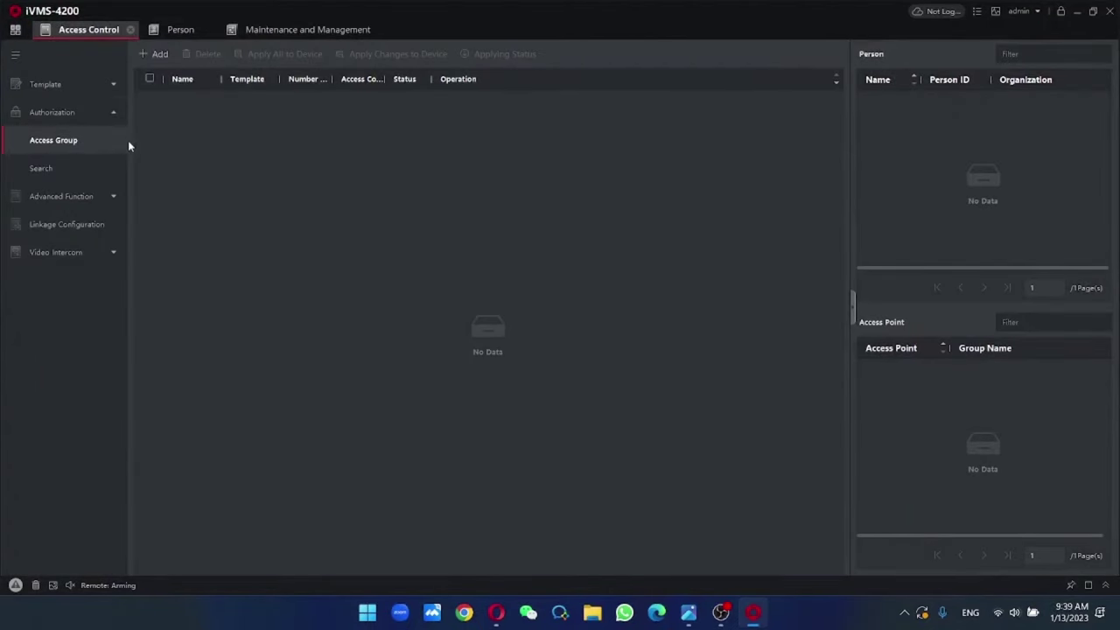
{"action": "left_click", "coordinate": [156, 54]}
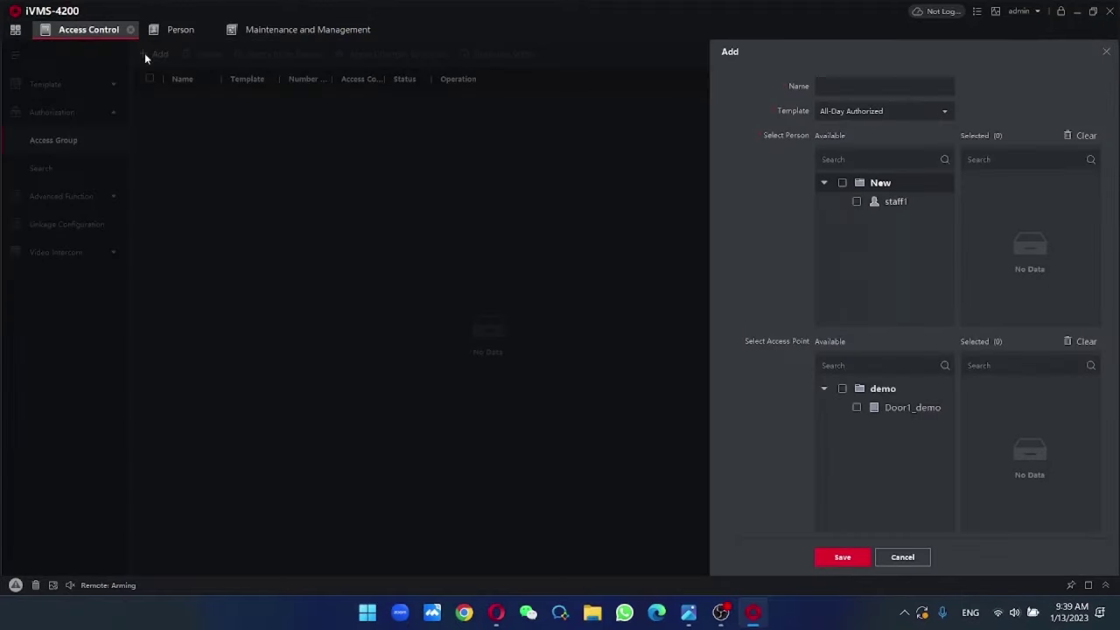
{"action": "left_click", "coordinate": [850, 87]}
{"action": "type", "text": "demo"}
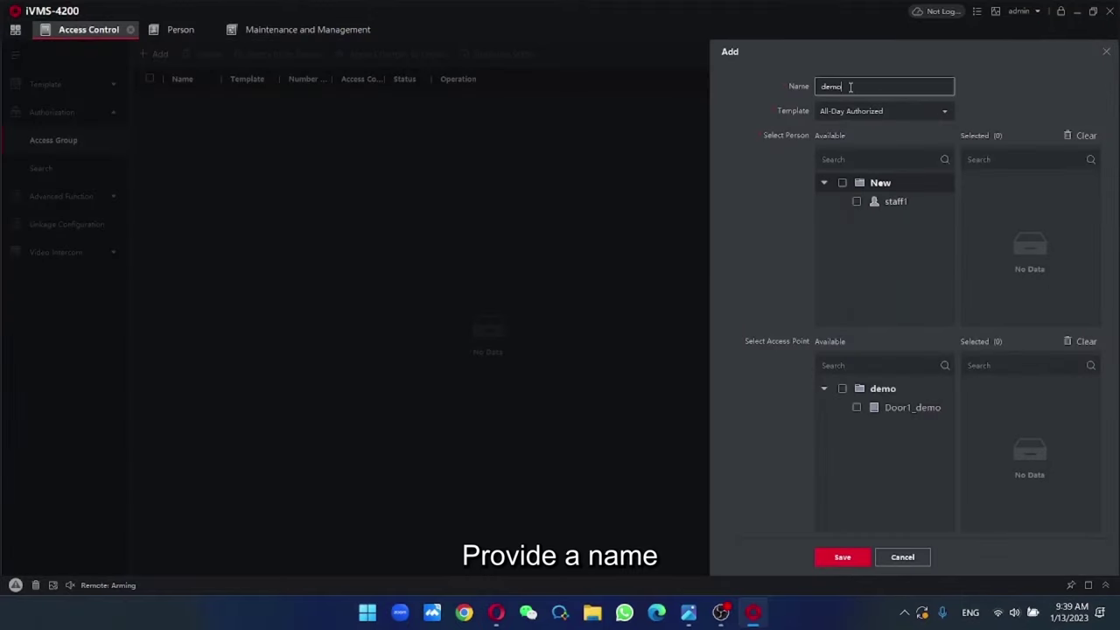
{"action": "left_click", "coordinate": [843, 184]}
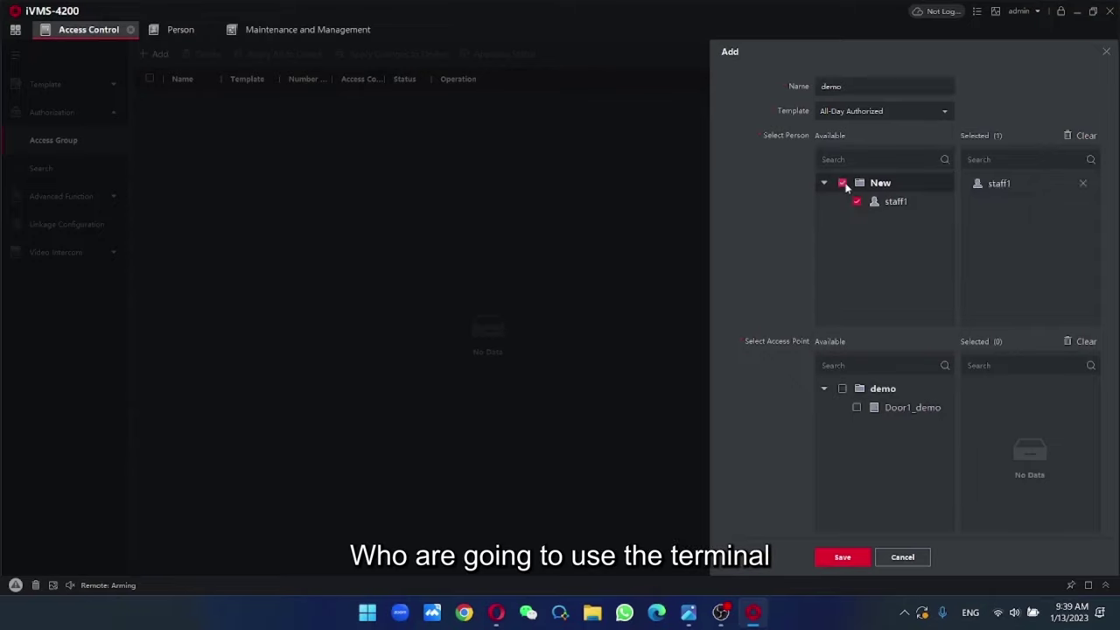
{"action": "left_click", "coordinate": [842, 388]}
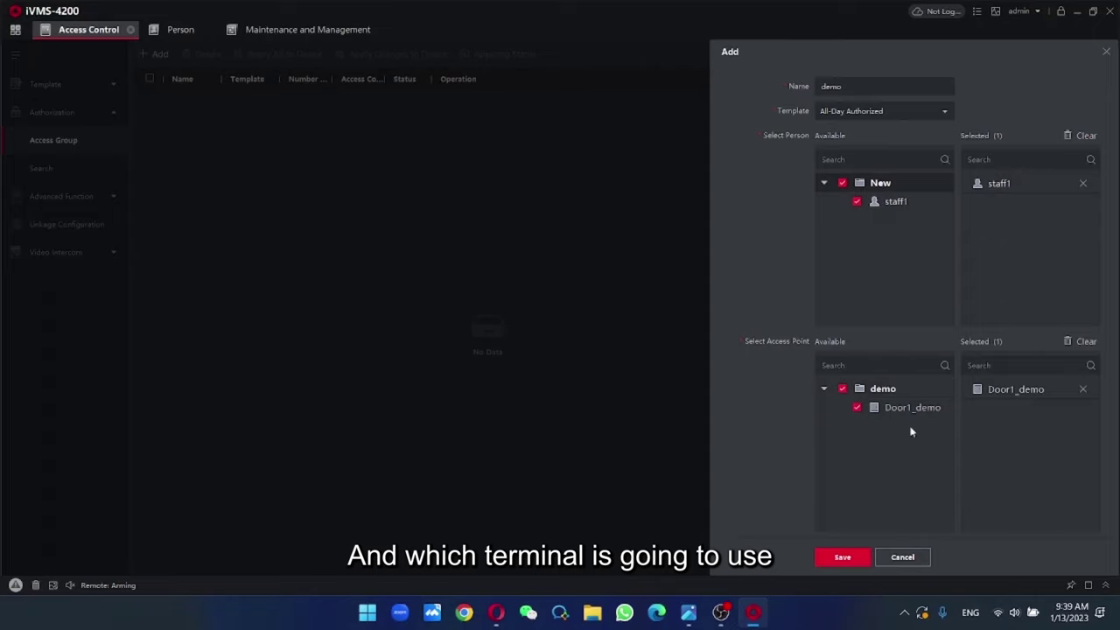
{"action": "left_click", "coordinate": [864, 558]}
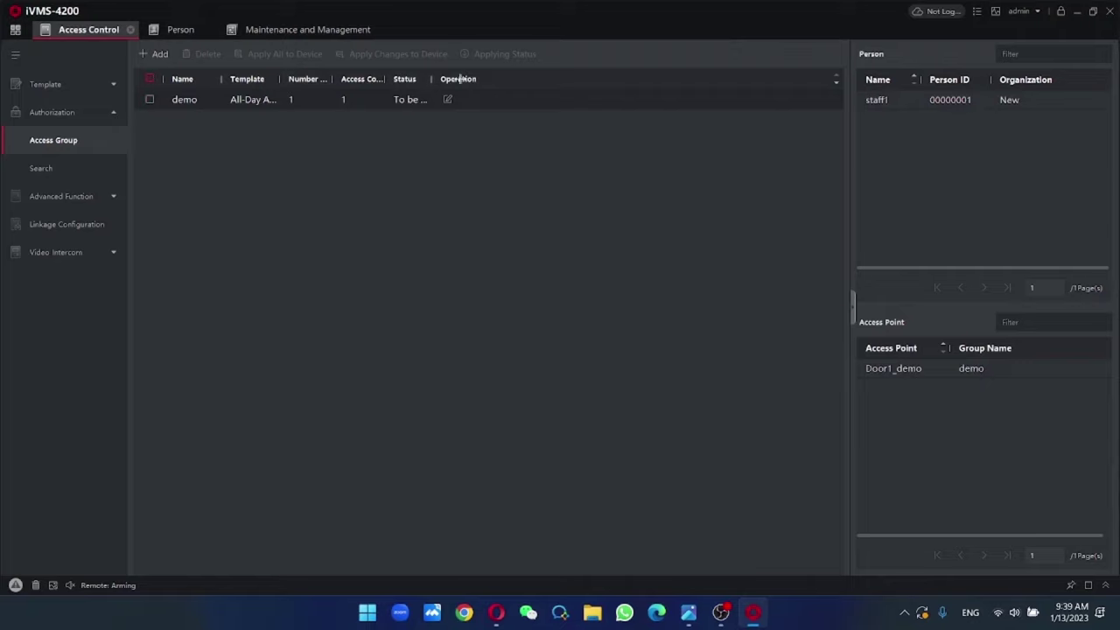
- Apply the demo access group to the device until its status shows All applied
{"action": "double_click", "coordinate": [432, 79]}
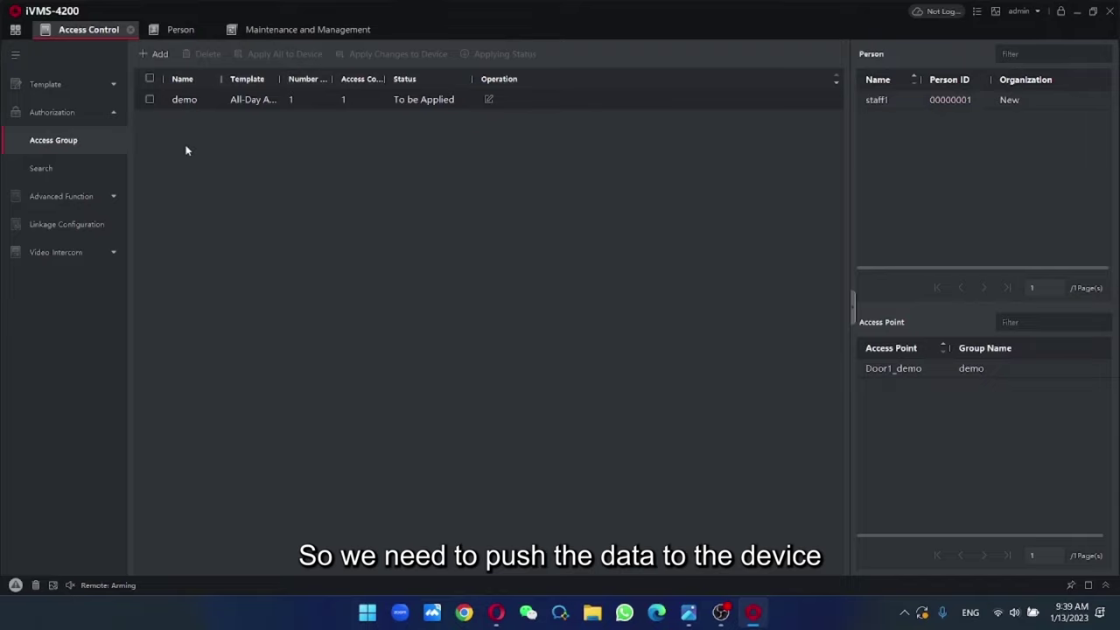
{"action": "left_click", "coordinate": [151, 99]}
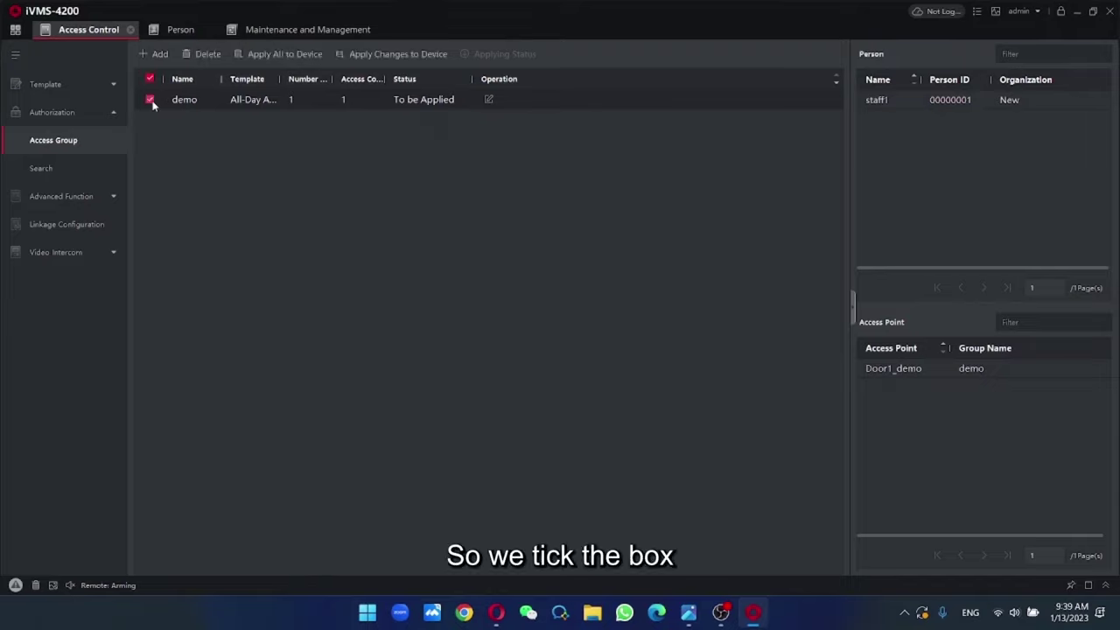
{"action": "left_click", "coordinate": [278, 60]}
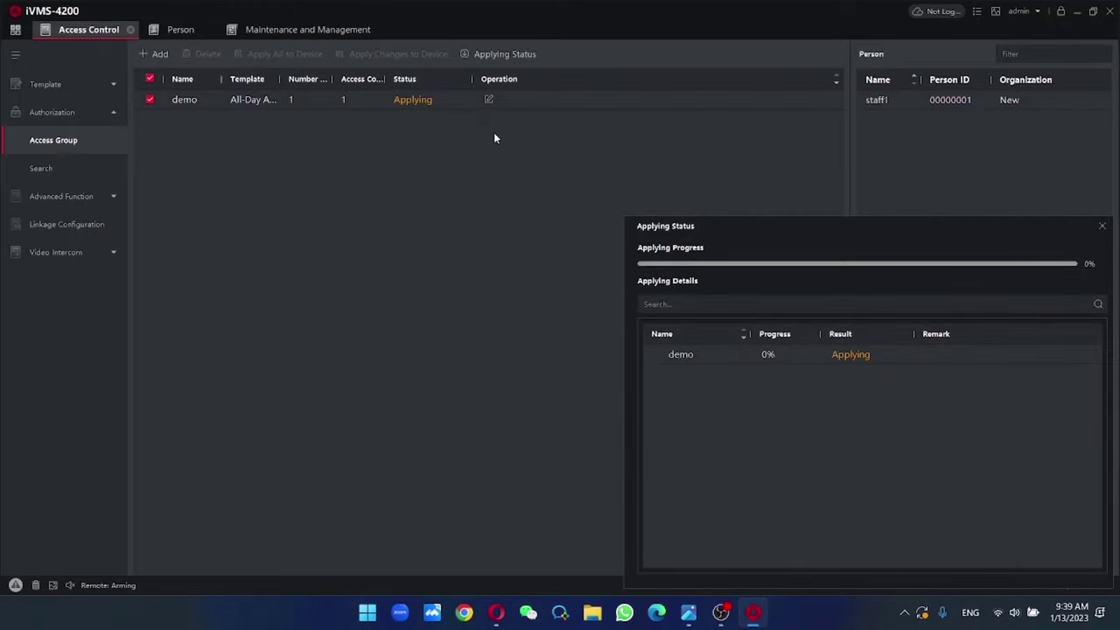
{"action": "left_click", "coordinate": [1101, 228]}
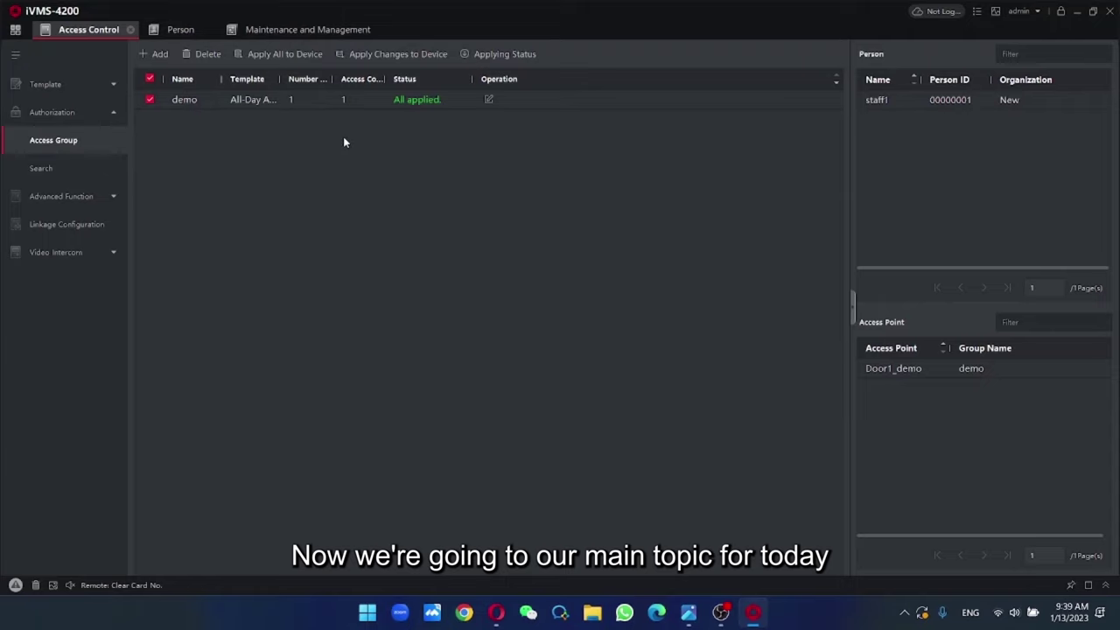
- Go to the Timetable page of the Time & Attendance module
{"action": "left_click", "coordinate": [16, 31]}
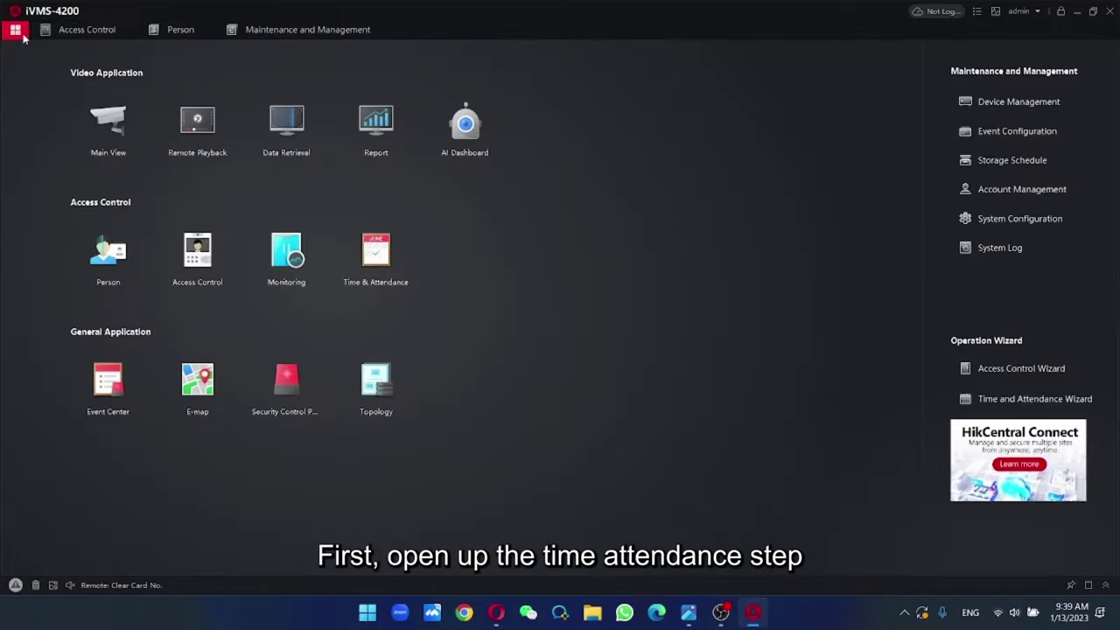
{"action": "left_click", "coordinate": [369, 292]}
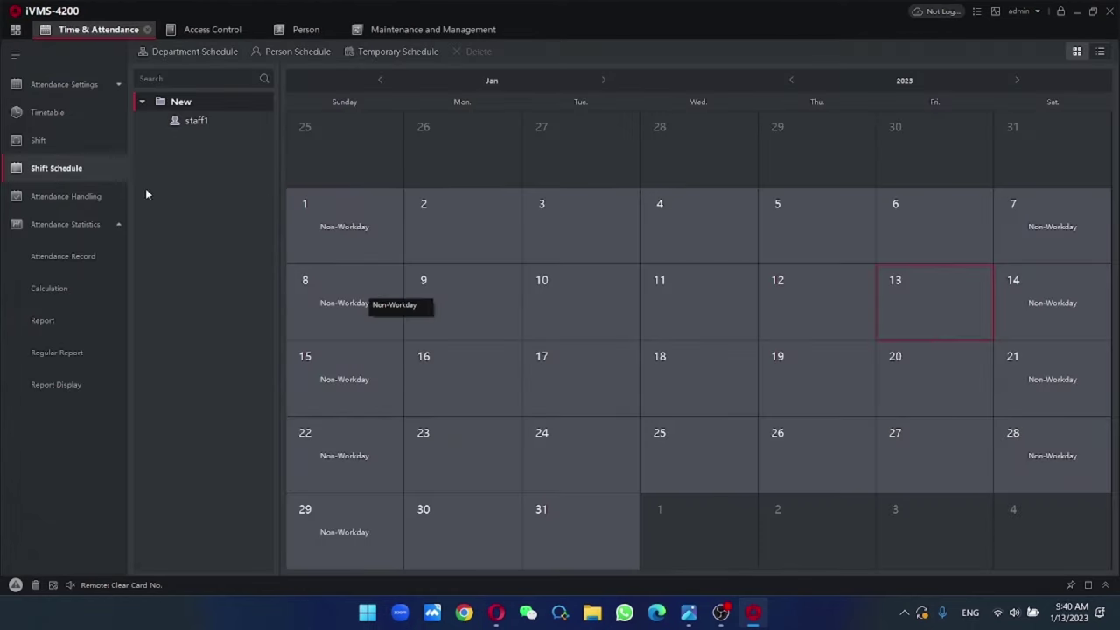
{"action": "left_click", "coordinate": [82, 113]}
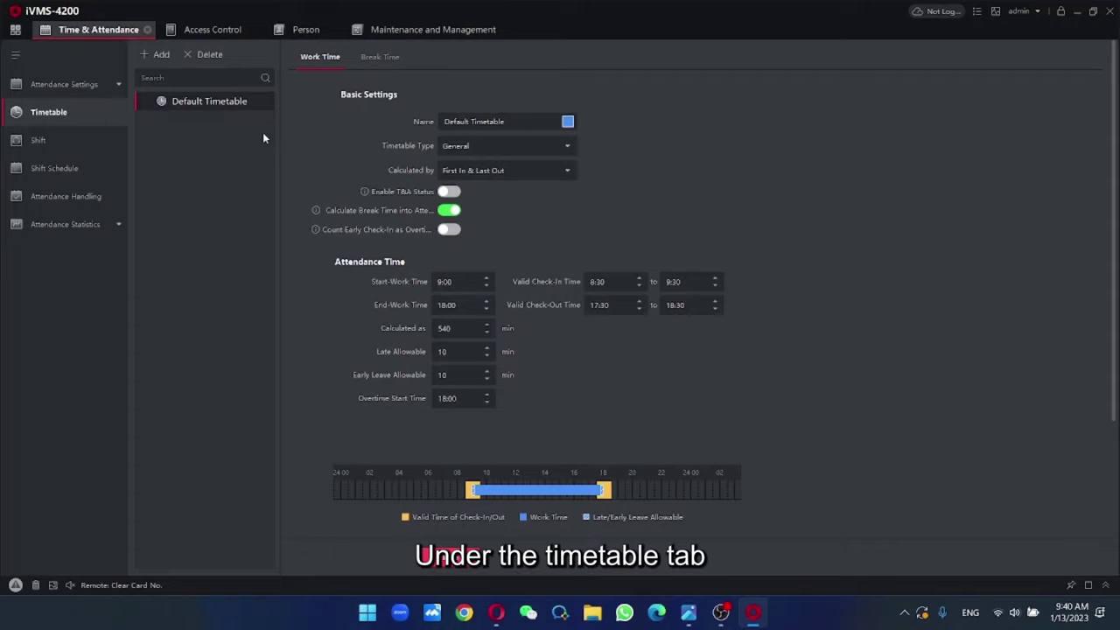
- Save the Default Timetable as Flexible, calculated by First In & Last Out
{"action": "left_click", "coordinate": [478, 147]}
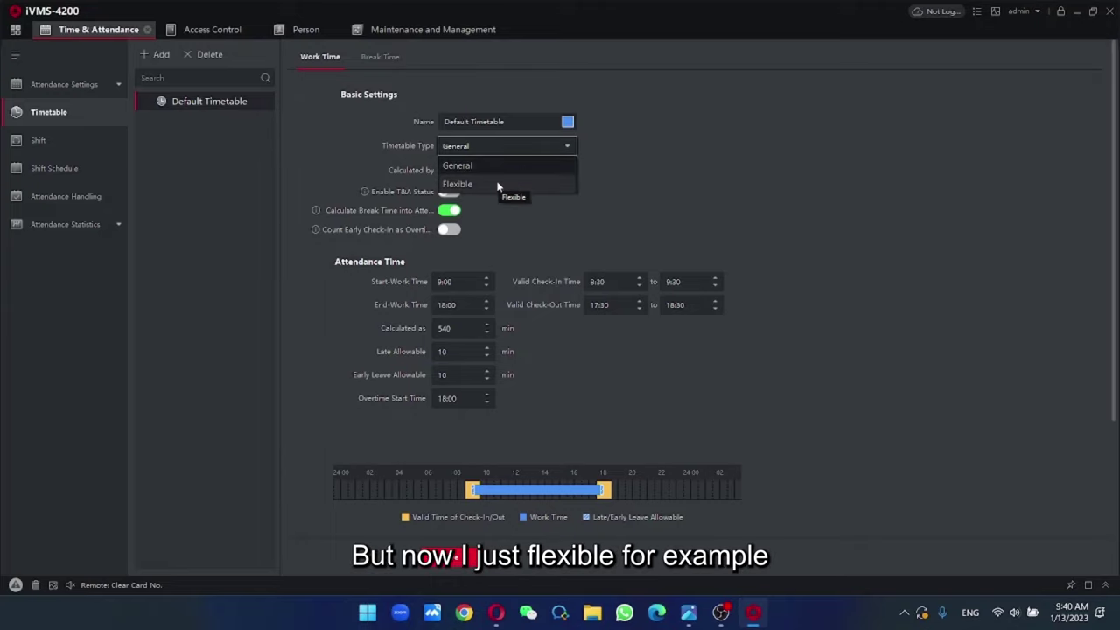
{"action": "left_click", "coordinate": [498, 185]}
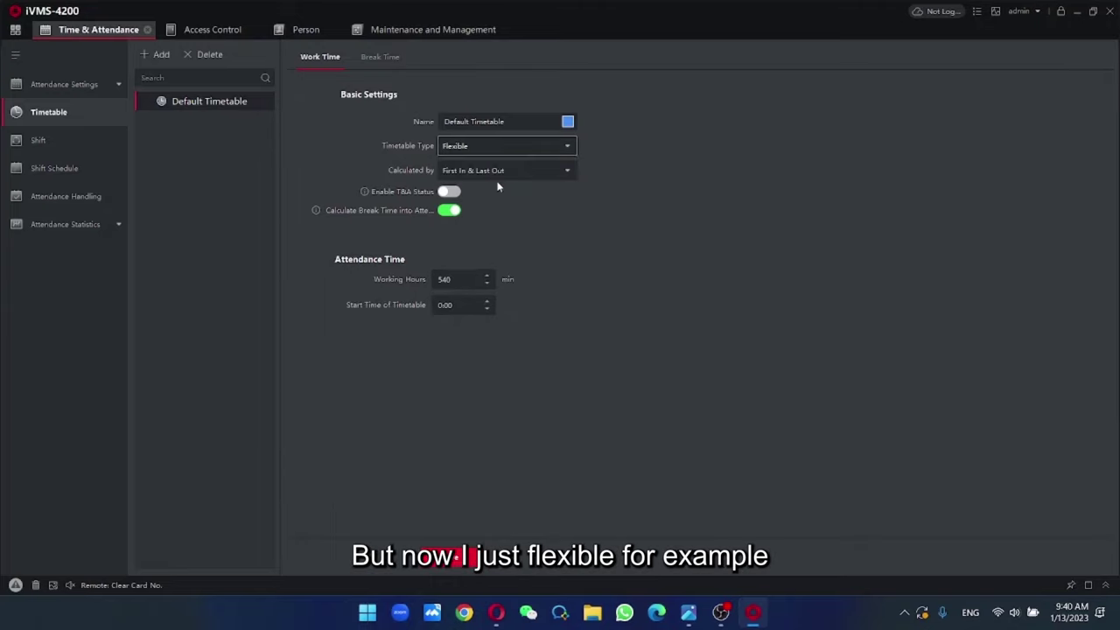
{"action": "left_click", "coordinate": [487, 170]}
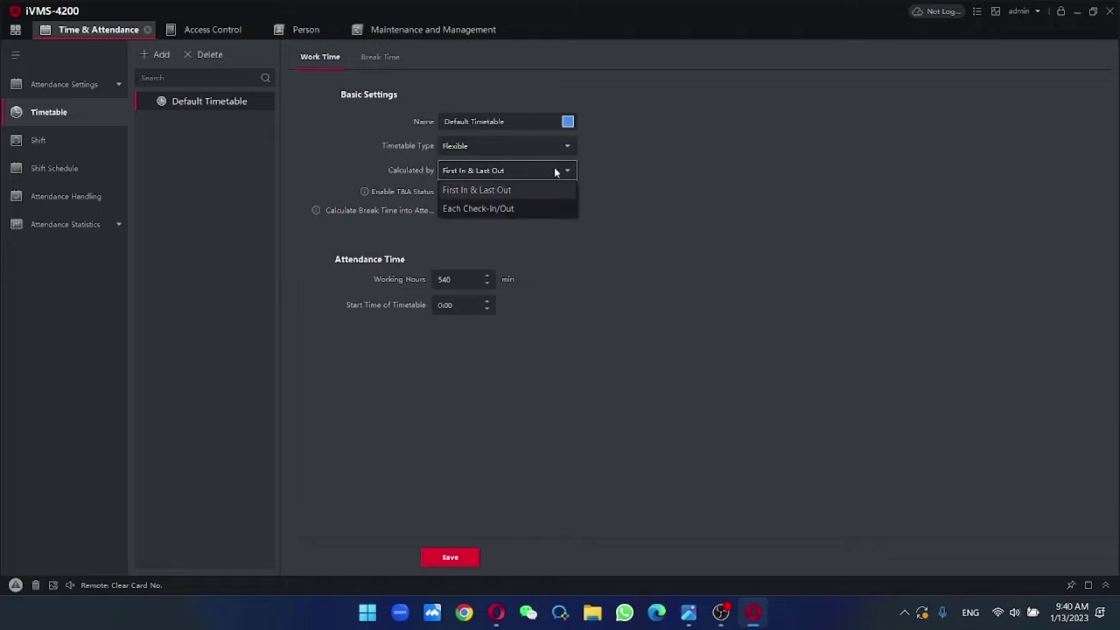
{"action": "left_click", "coordinate": [514, 194]}
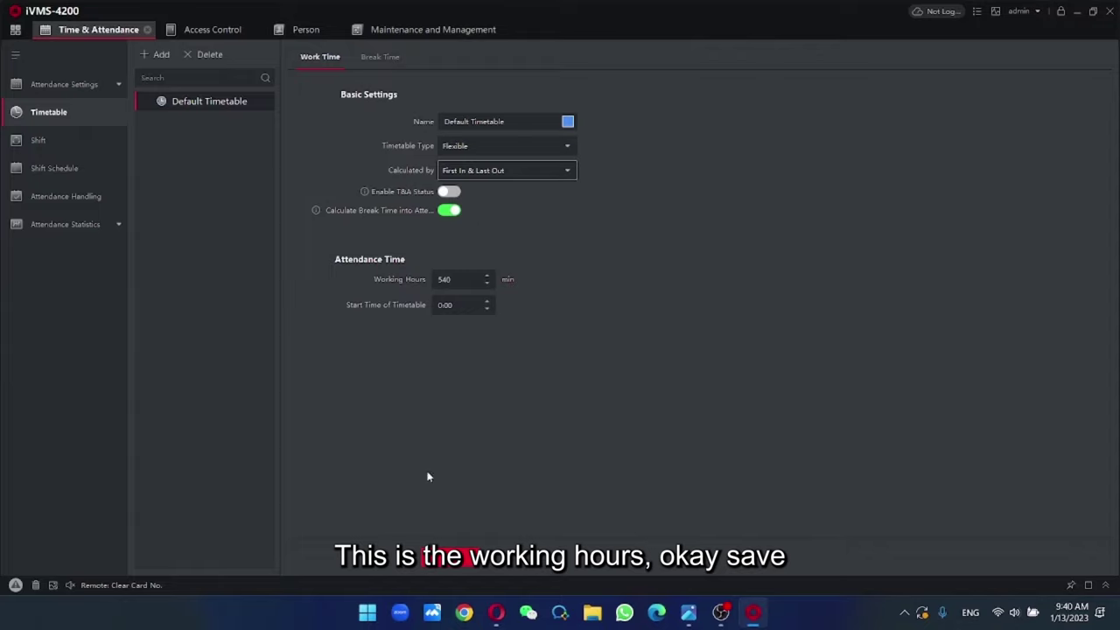
{"action": "left_click", "coordinate": [457, 557]}
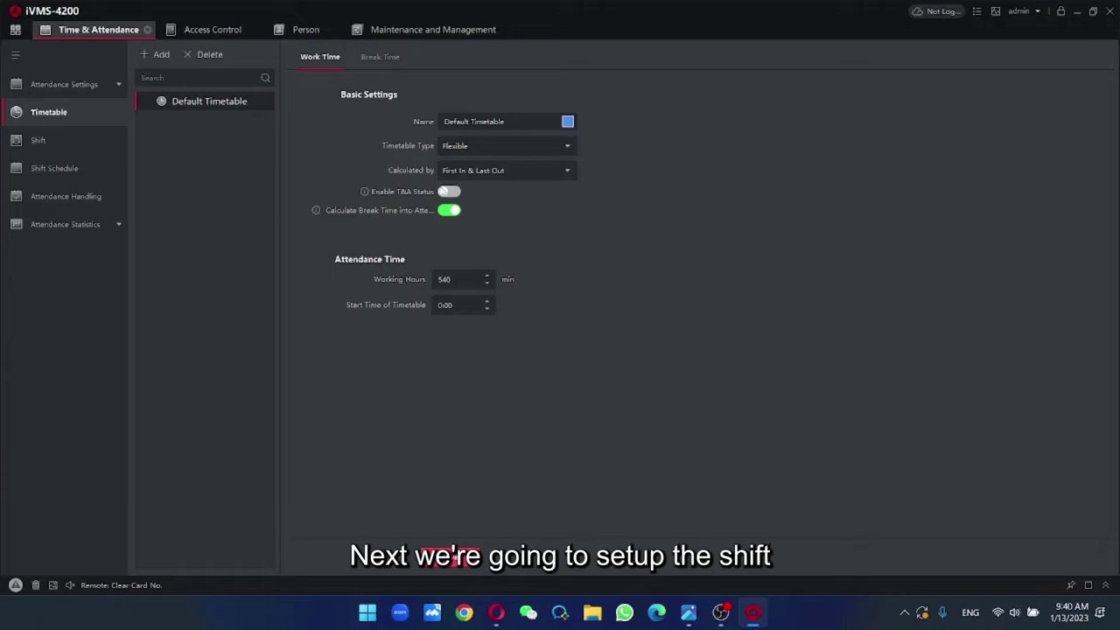
- Apply the Default Timetable to Monday through Friday in the Default Shift and save it
{"action": "left_click", "coordinate": [99, 150]}
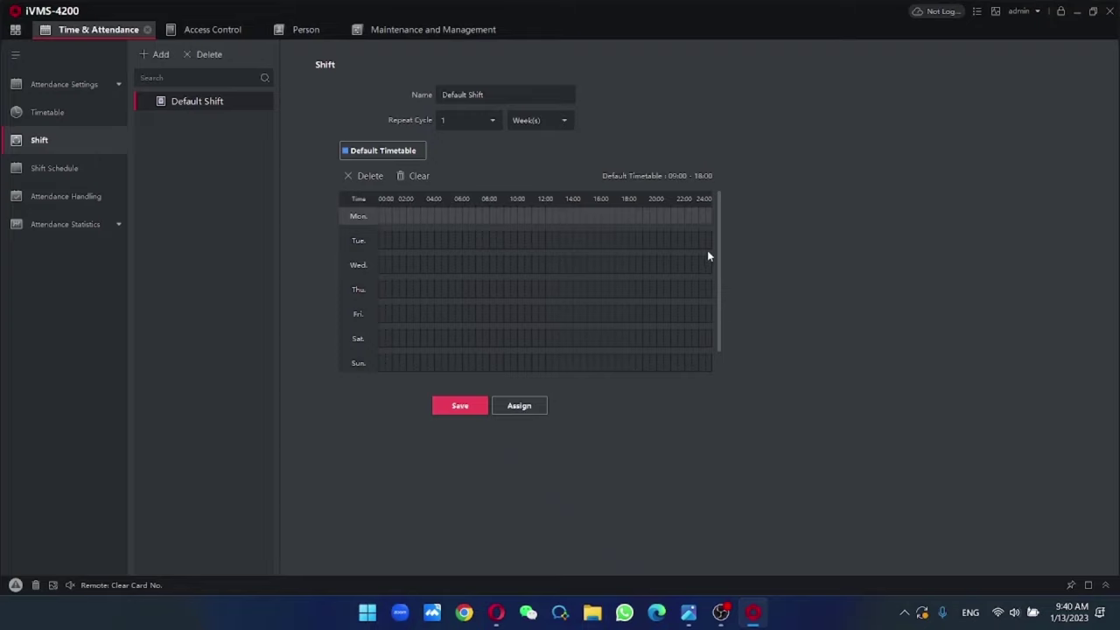
{"action": "left_click", "coordinate": [418, 159]}
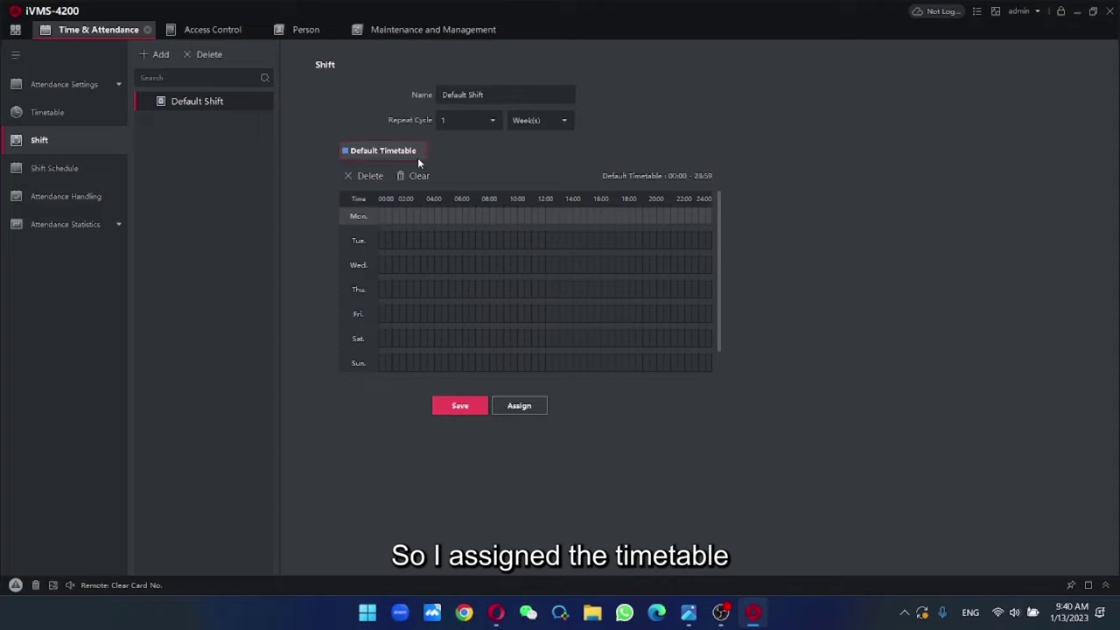
{"action": "left_click", "coordinate": [417, 217]}
{"action": "left_click", "coordinate": [415, 239]}
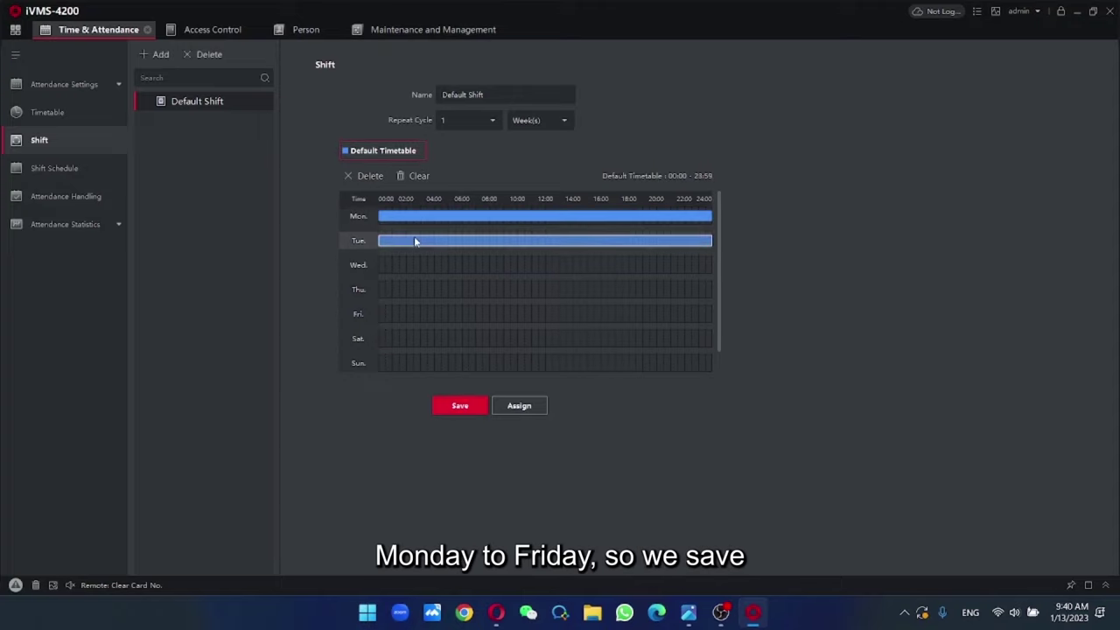
{"action": "left_click", "coordinate": [413, 263]}
{"action": "left_click", "coordinate": [413, 289]}
{"action": "left_click", "coordinate": [414, 316]}
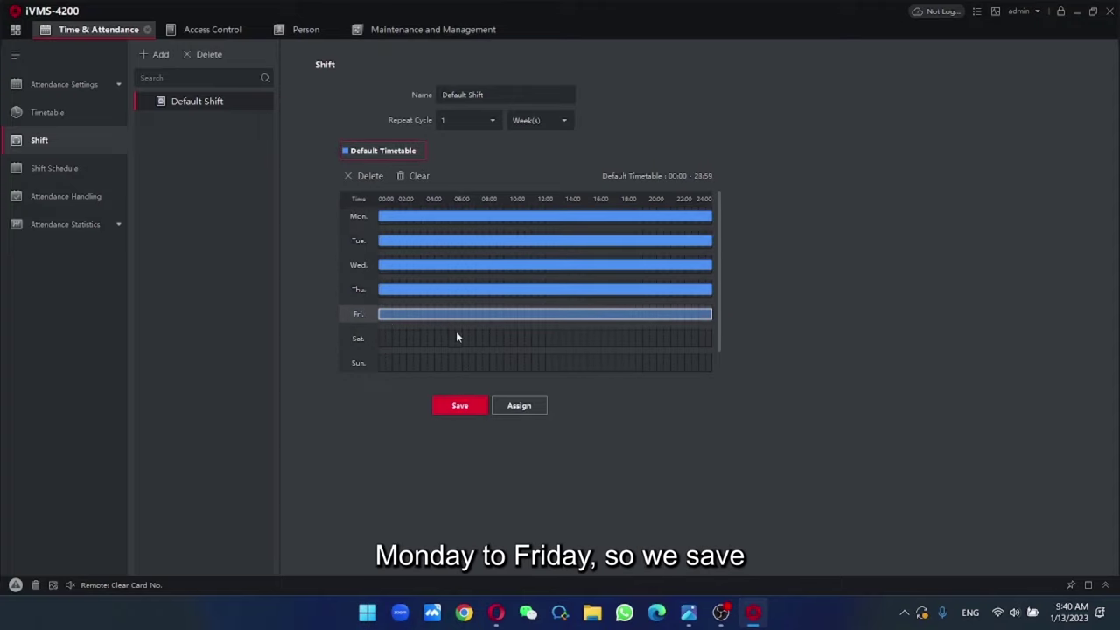
{"action": "left_click", "coordinate": [456, 407]}
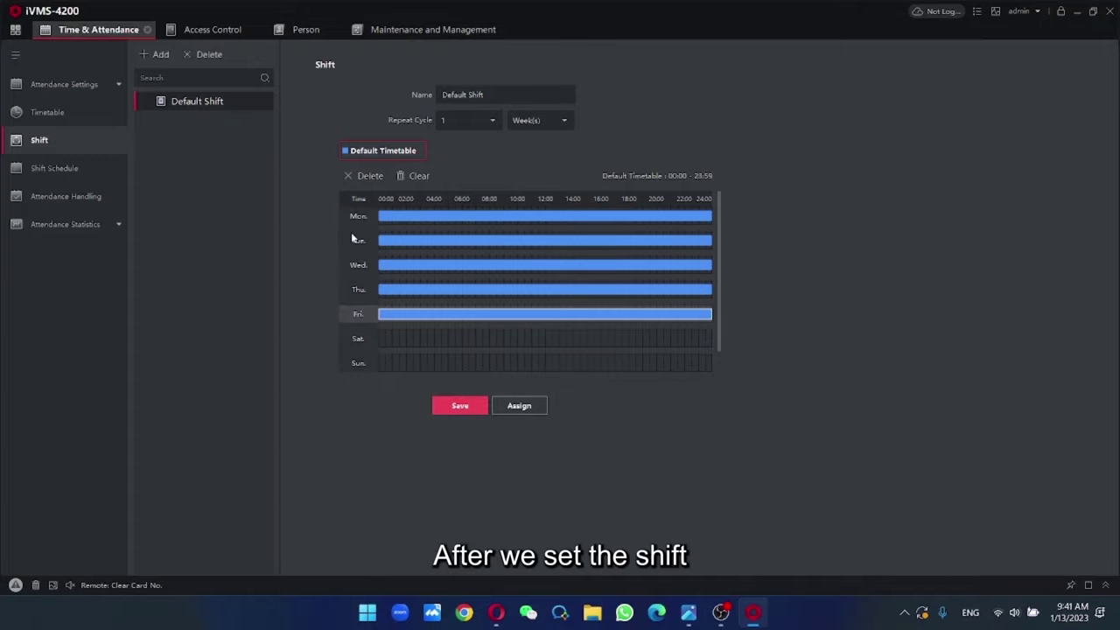
- Assign the Default Shift to staff1 with an end date in December 2029 and save
{"action": "left_click", "coordinate": [543, 411]}
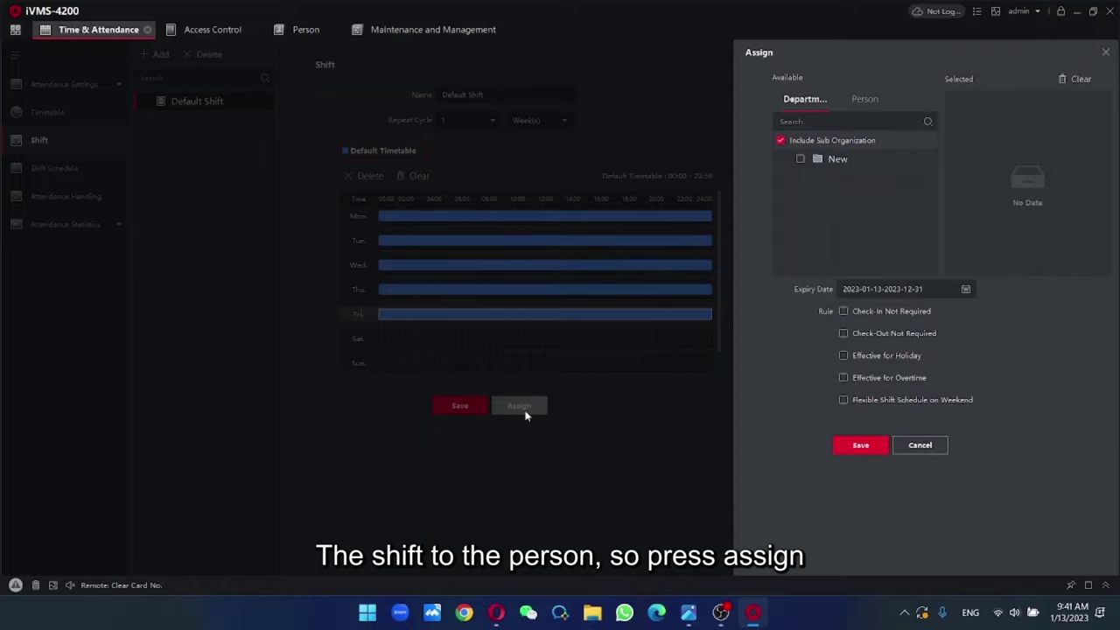
{"action": "left_click", "coordinate": [799, 161]}
{"action": "left_click", "coordinate": [863, 100]}
{"action": "left_click", "coordinate": [800, 140]}
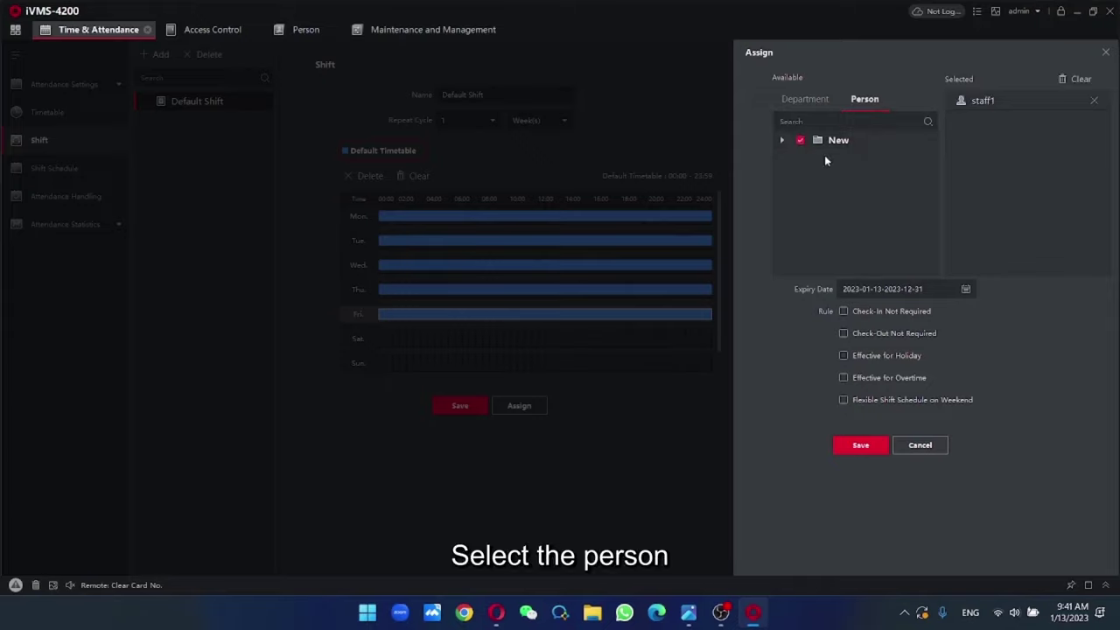
{"action": "left_click", "coordinate": [782, 140]}
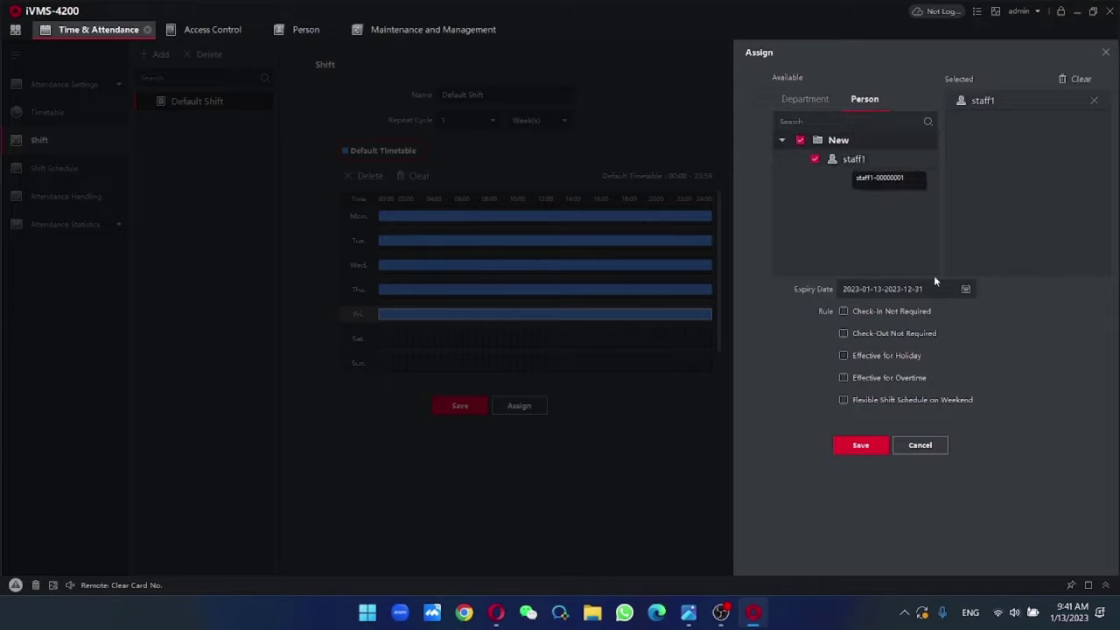
{"action": "left_click", "coordinate": [964, 291]}
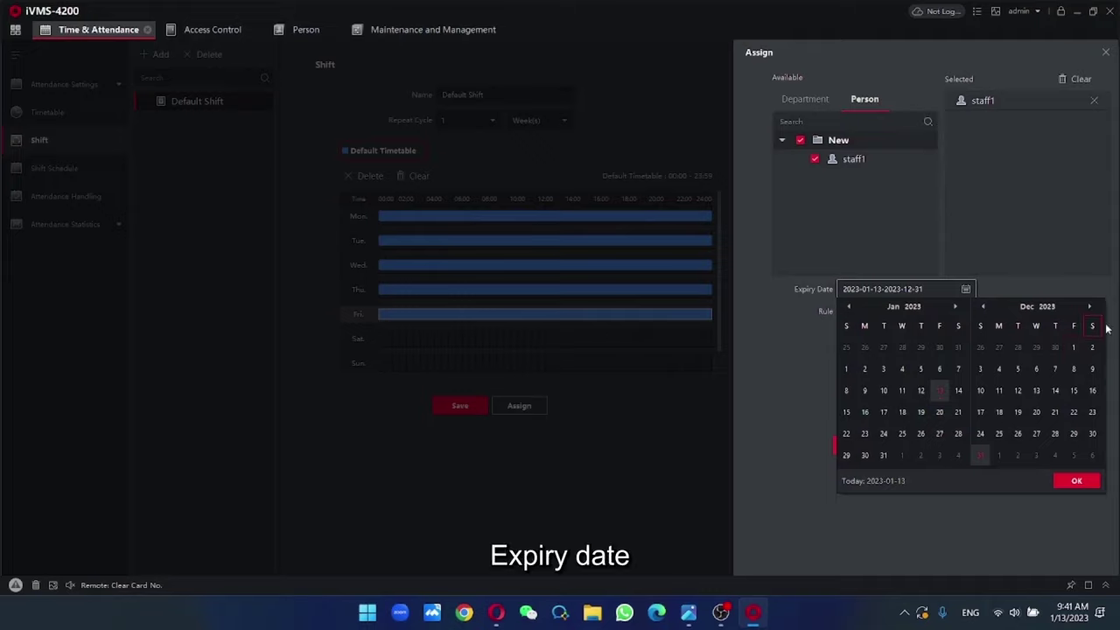
{"action": "left_click", "coordinate": [1048, 306]}
{"action": "left_click", "coordinate": [1081, 357]}
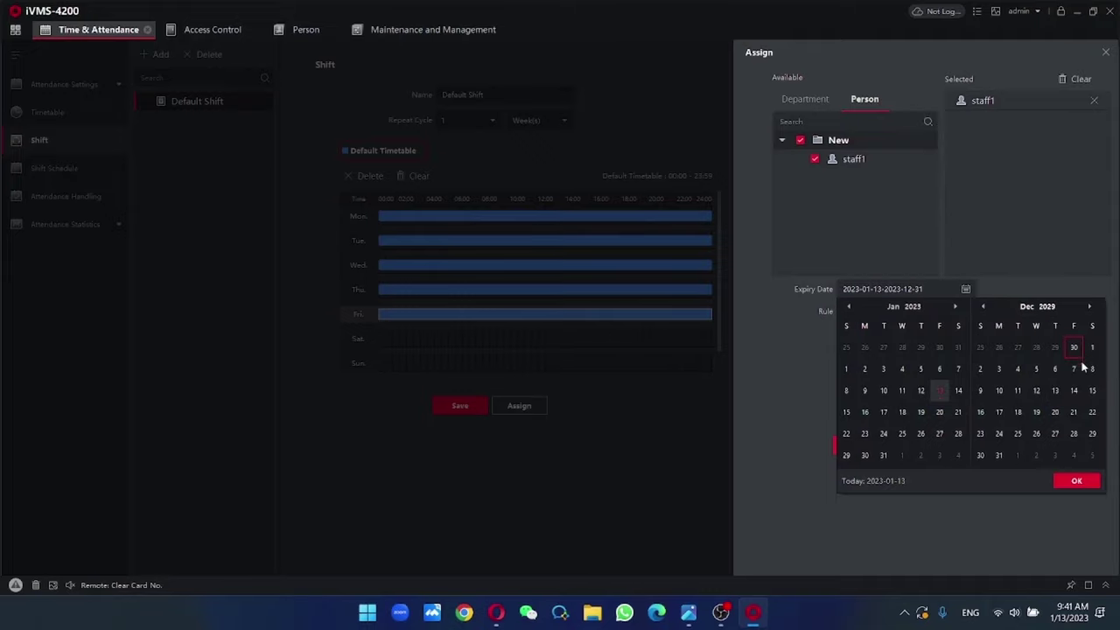
{"action": "left_click", "coordinate": [1076, 481]}
{"action": "left_click", "coordinate": [859, 445]}
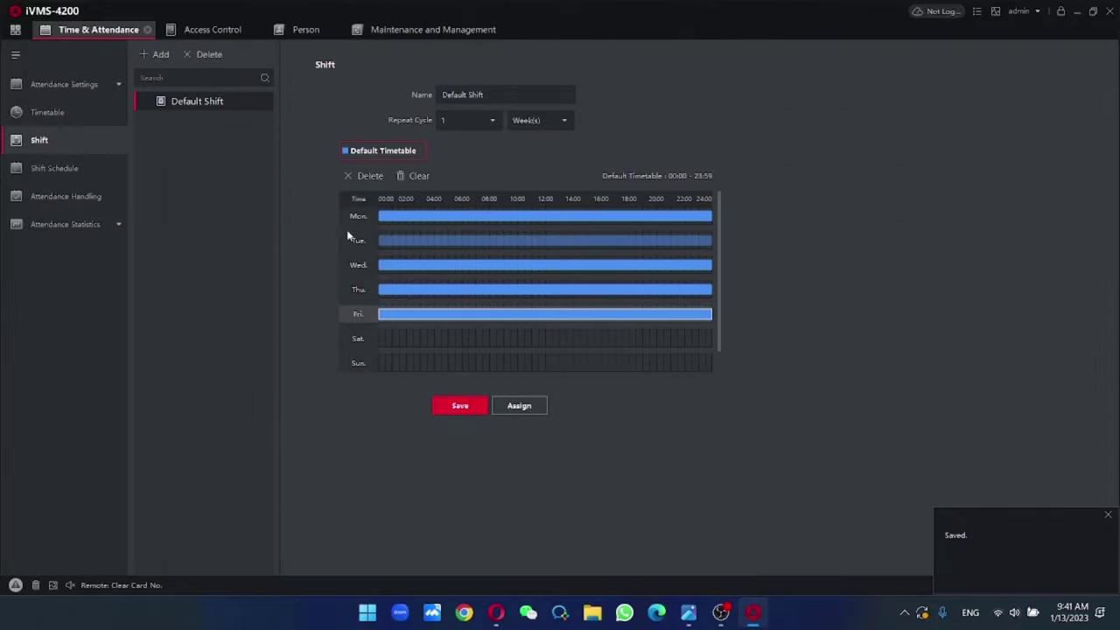
- Review staff1's January calendar of weekday 00:00–23:59 shifts, then expand Attendance Statistics
{"action": "left_click", "coordinate": [70, 170]}
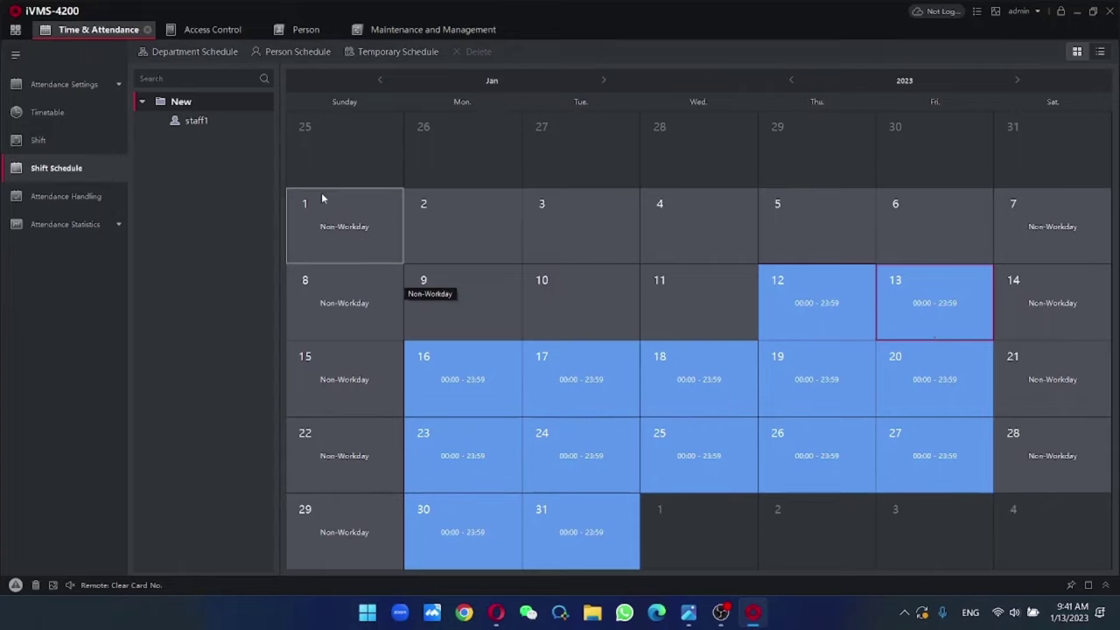
{"action": "left_click", "coordinate": [99, 222]}
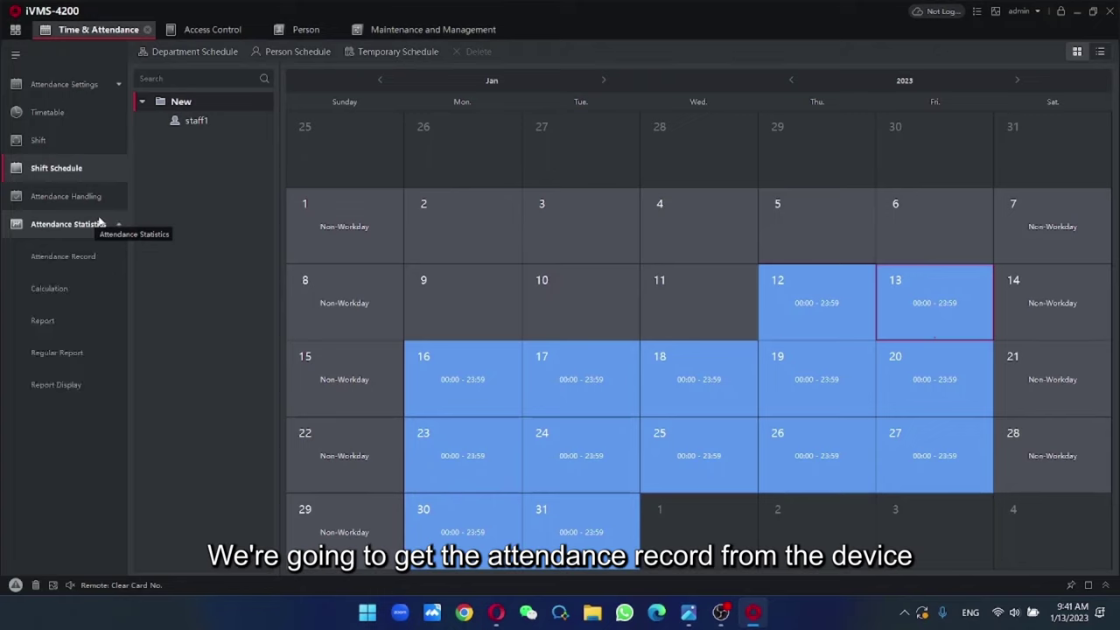
- On the Attendance Record page, set the start time to 2022-12-01 and department to New
{"action": "left_click", "coordinate": [97, 256]}
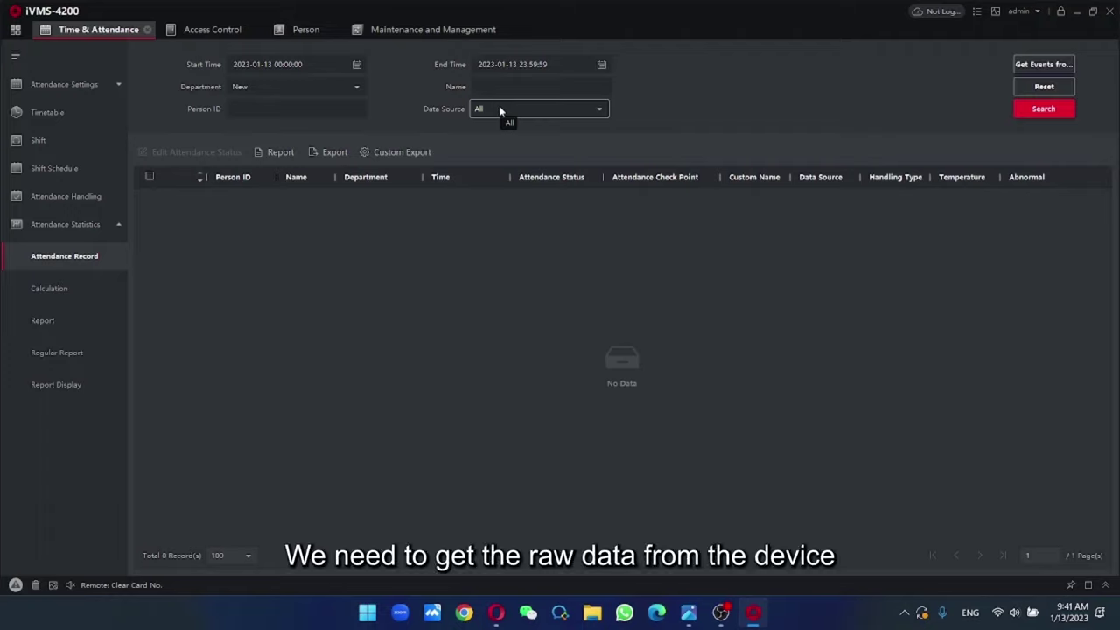
{"action": "left_click", "coordinate": [357, 66]}
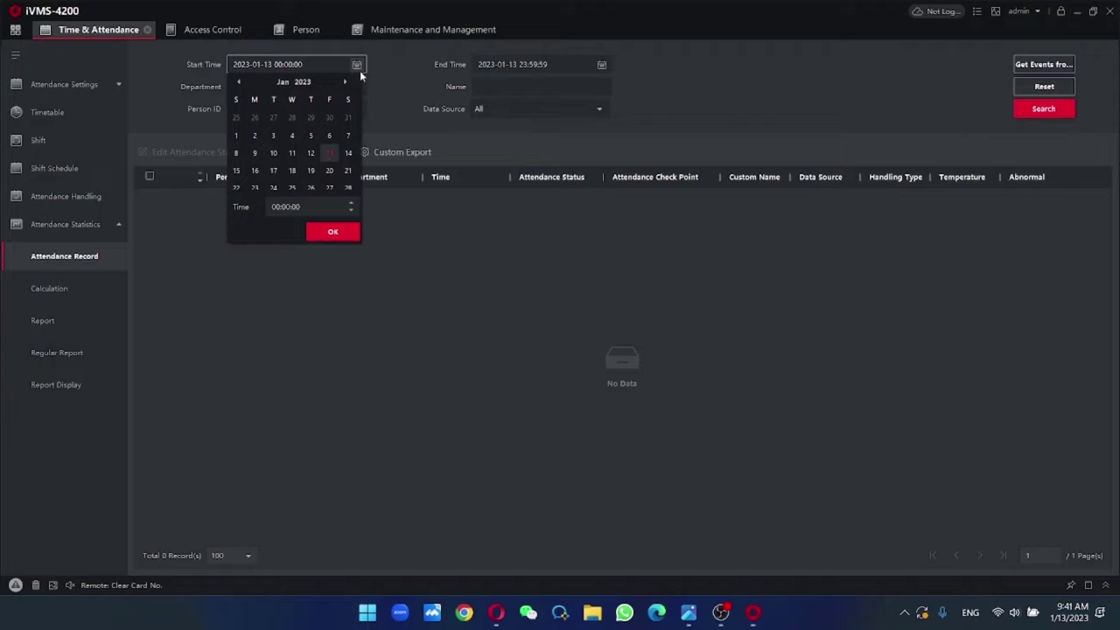
{"action": "left_click", "coordinate": [239, 82]}
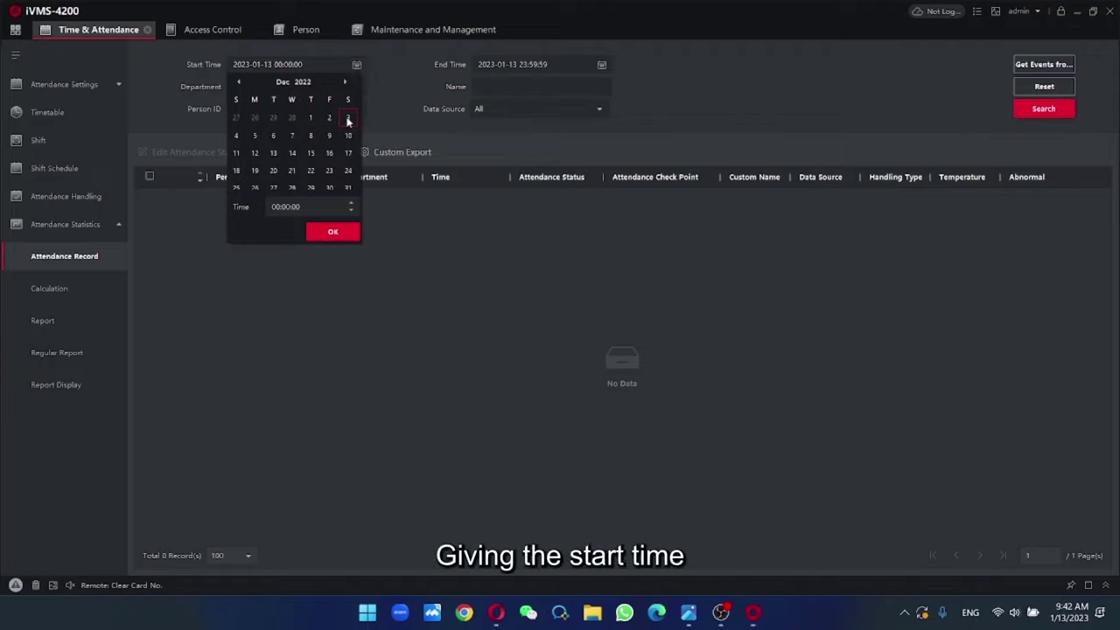
{"action": "left_click", "coordinate": [308, 119]}
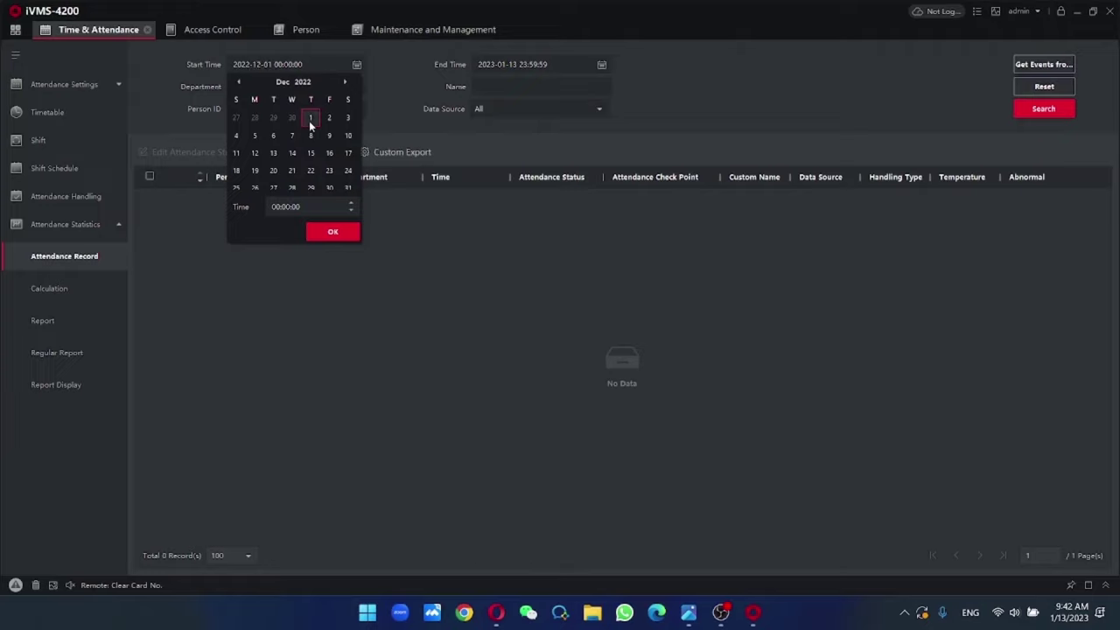
{"action": "left_click", "coordinate": [350, 232]}
{"action": "left_click", "coordinate": [354, 87]}
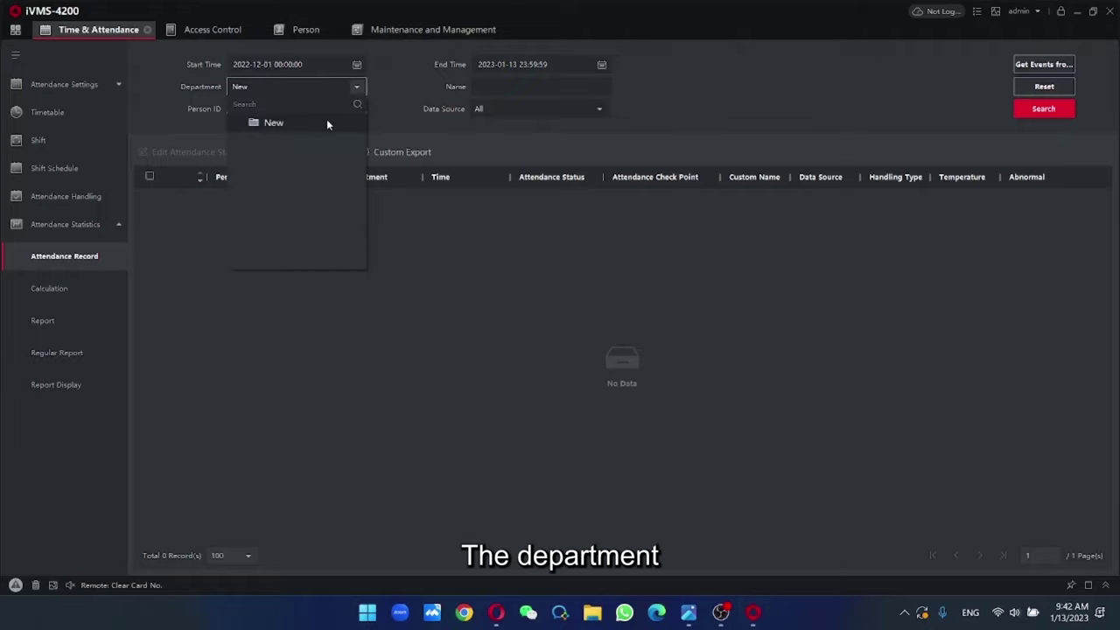
{"action": "left_click", "coordinate": [326, 119]}
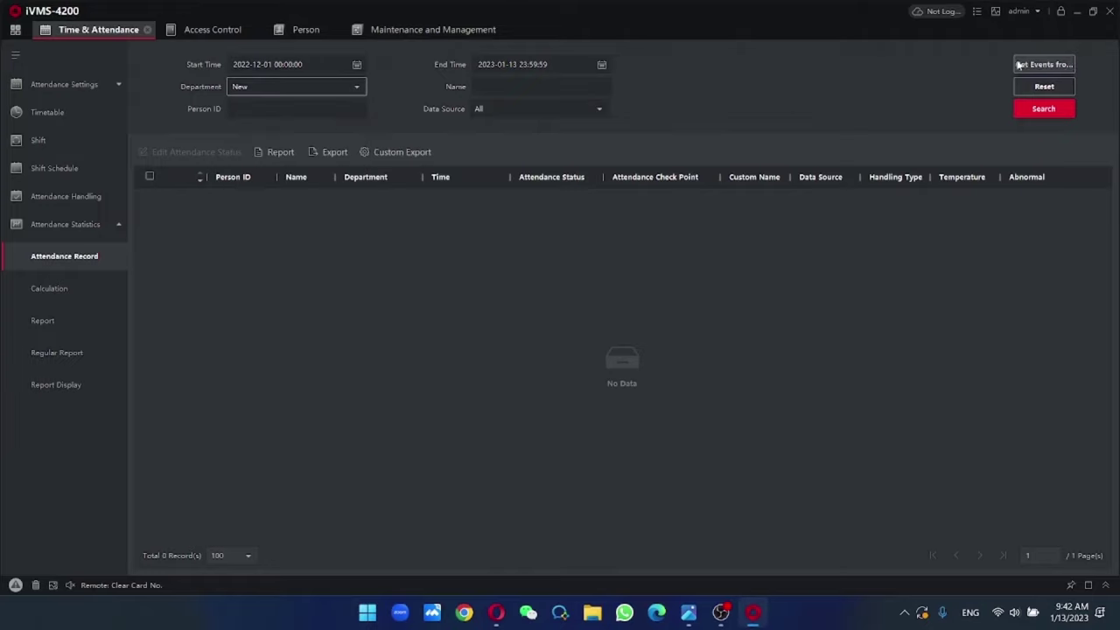
- Get events from the demo device, then search the records, which return no data
{"action": "left_click", "coordinate": [1043, 65]}
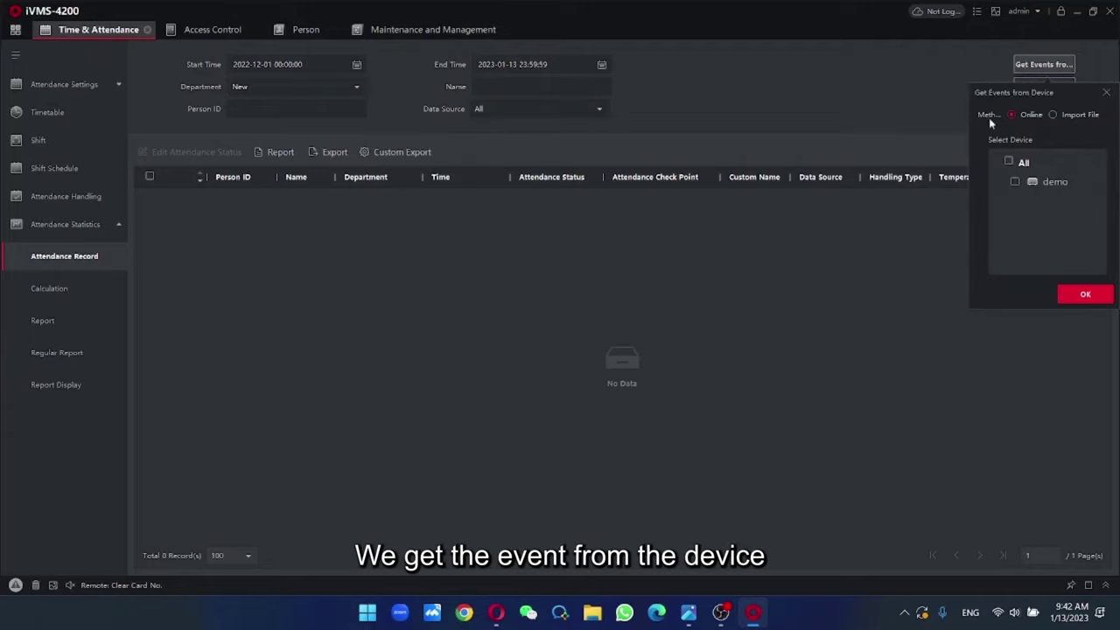
{"action": "left_click", "coordinate": [1009, 162]}
{"action": "left_click", "coordinate": [1085, 294]}
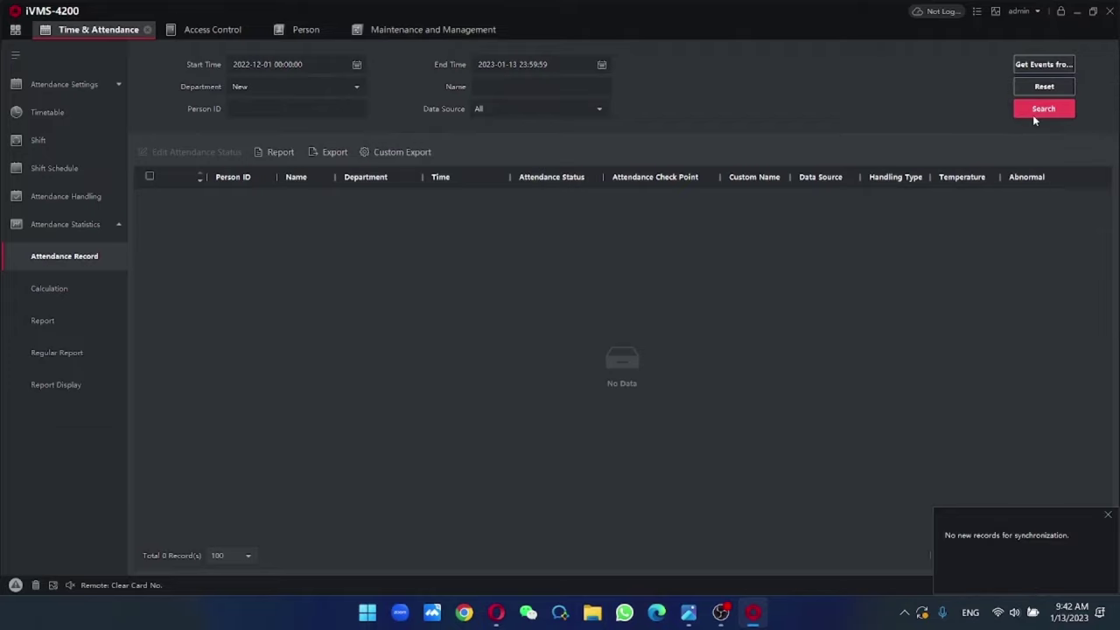
{"action": "left_click", "coordinate": [1033, 116]}
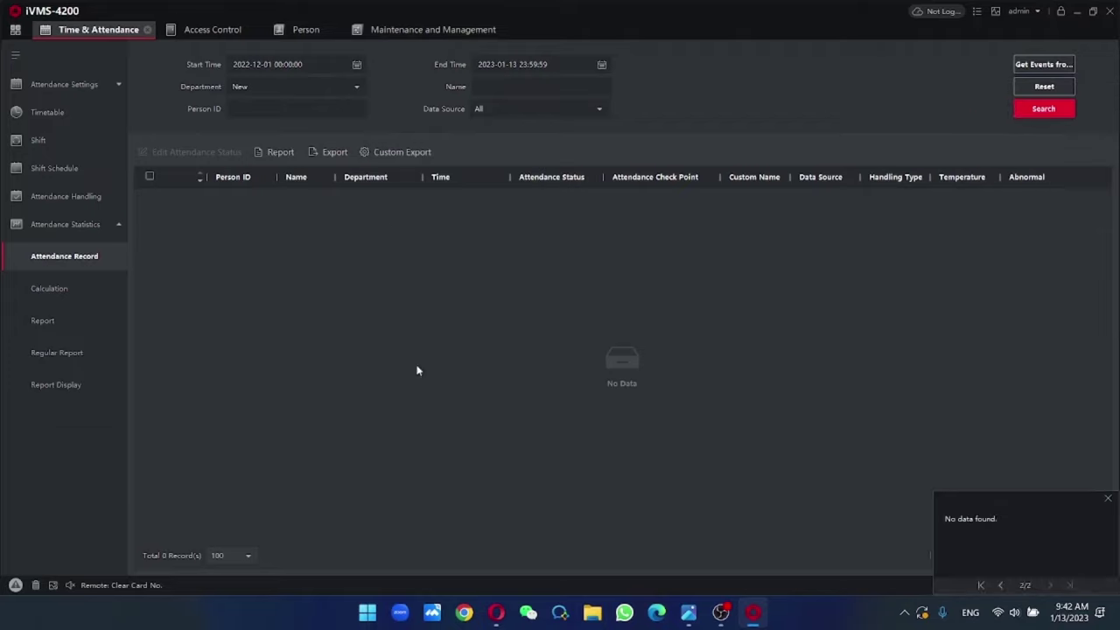
- Calculate attendance for department New from 2022-12-01, giving 32 records for staff1
{"action": "left_click", "coordinate": [74, 296]}
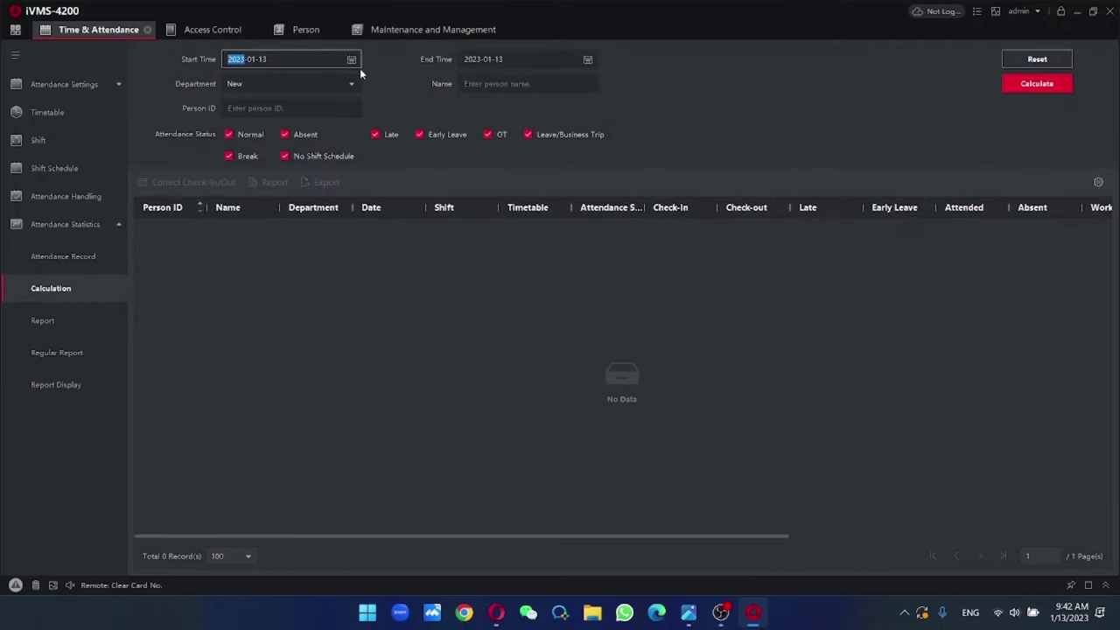
{"action": "left_click", "coordinate": [351, 61]}
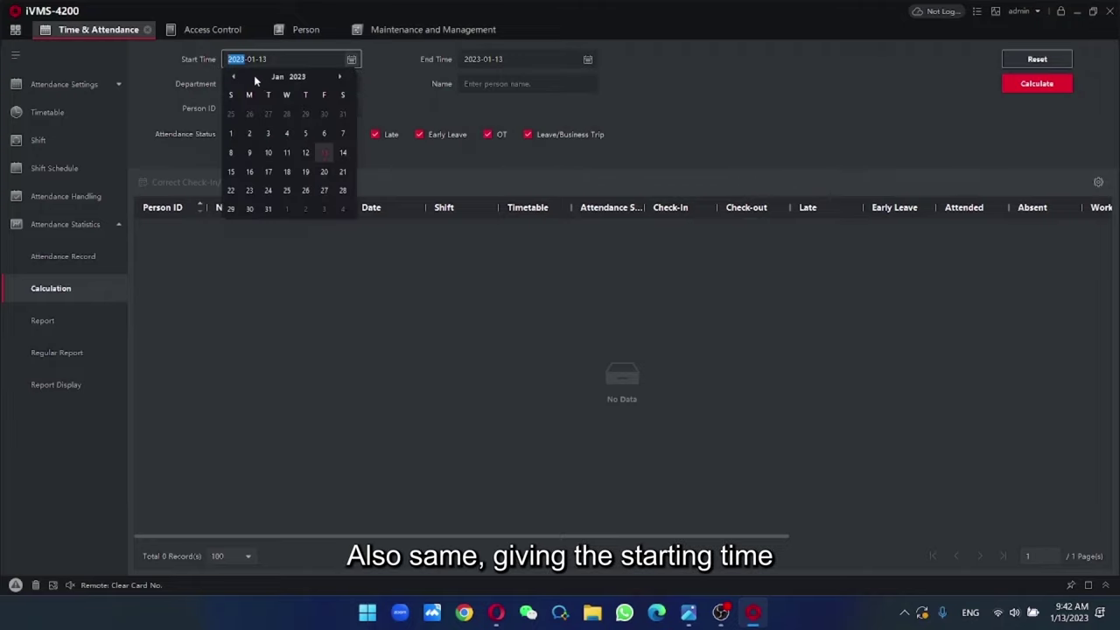
{"action": "left_click", "coordinate": [235, 77]}
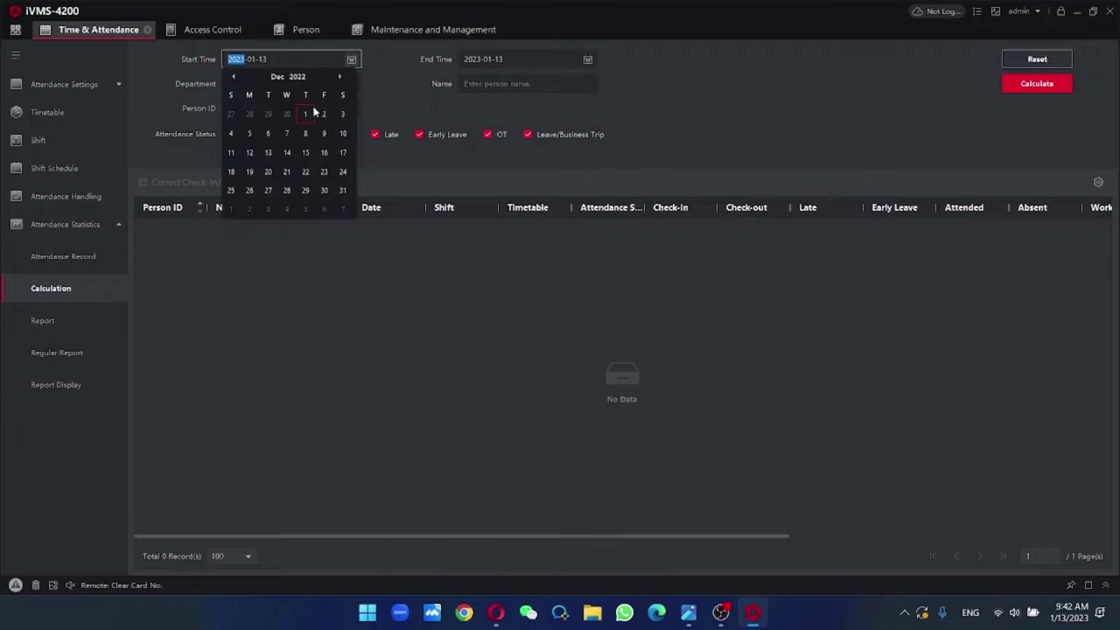
{"action": "left_click", "coordinate": [314, 109]}
{"action": "left_click", "coordinate": [333, 88]}
{"action": "left_click", "coordinate": [275, 124]}
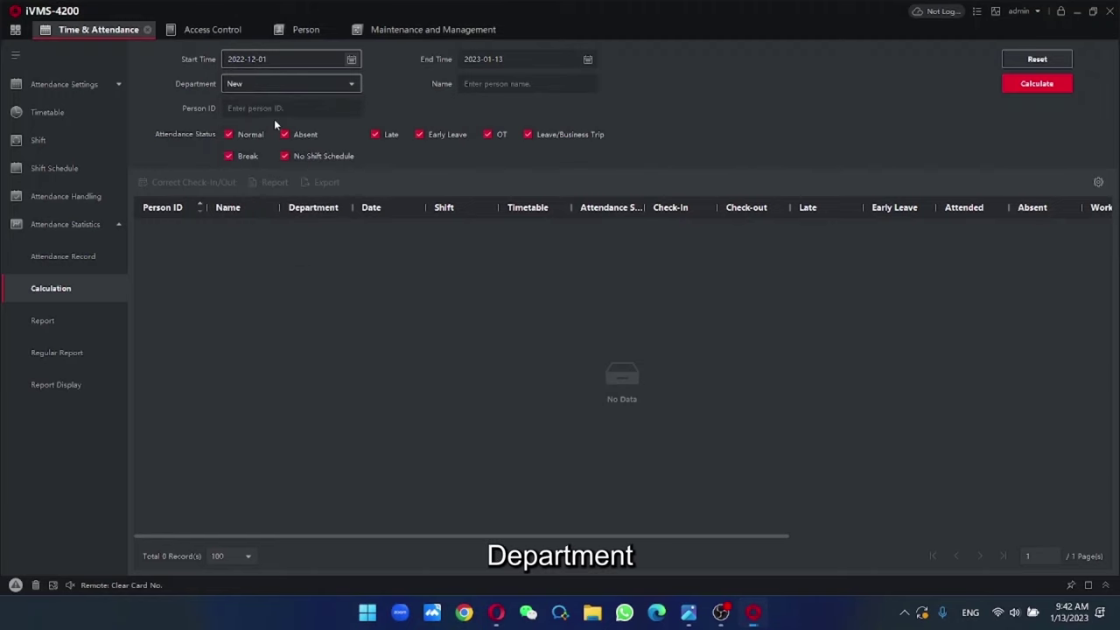
{"action": "left_click", "coordinate": [1043, 86]}
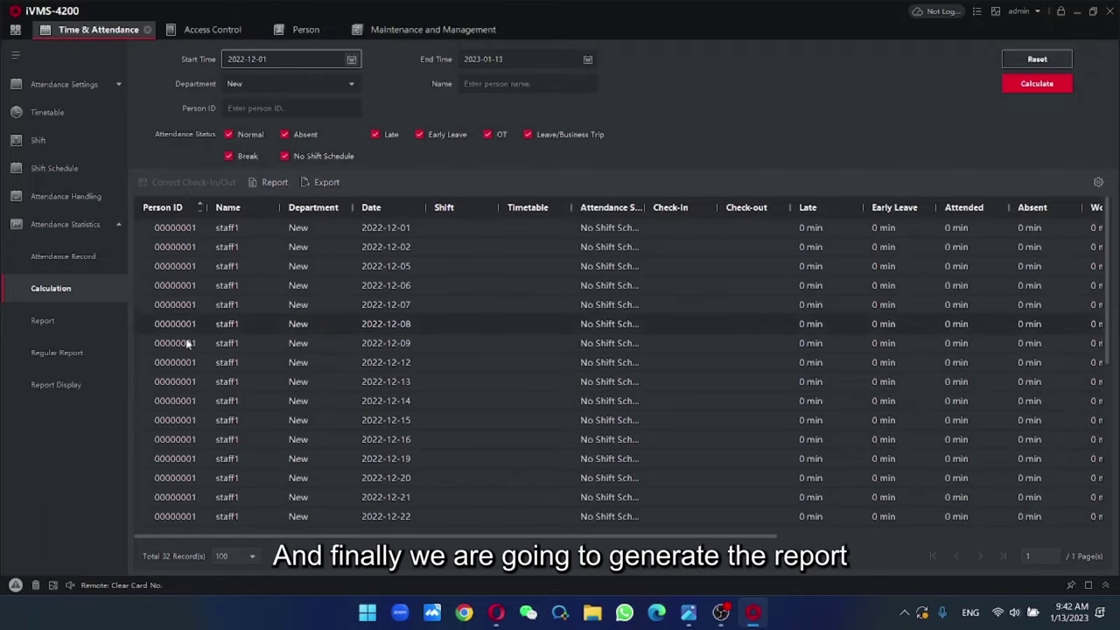
- Choose the Monthly report for staff1 and change the statistics time to 2022-12-01
{"action": "left_click", "coordinate": [80, 320]}
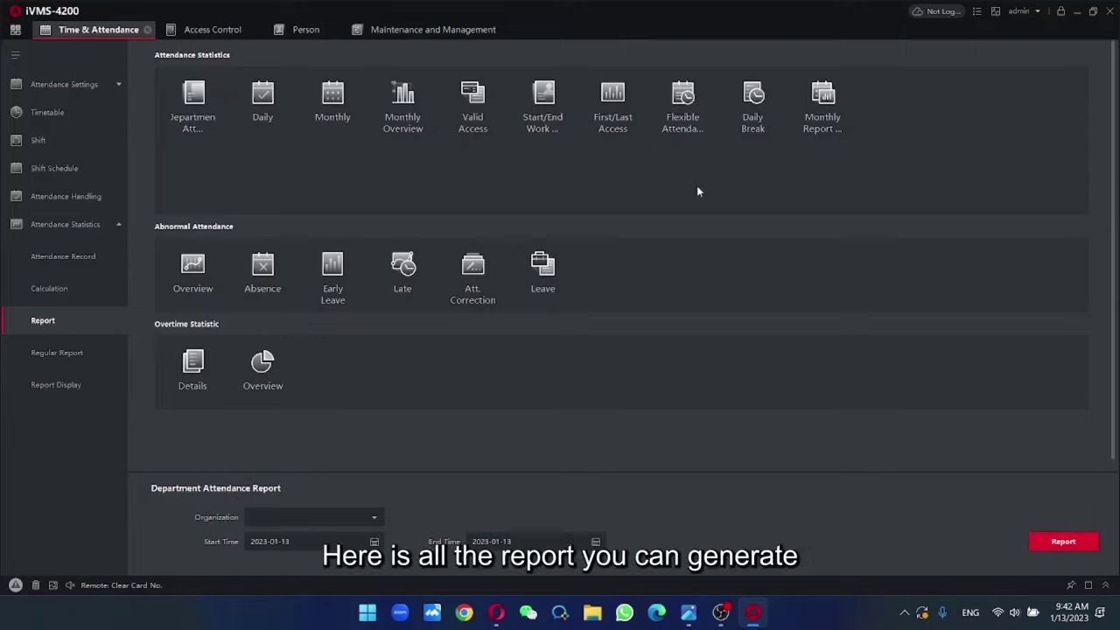
{"action": "left_click", "coordinate": [354, 122]}
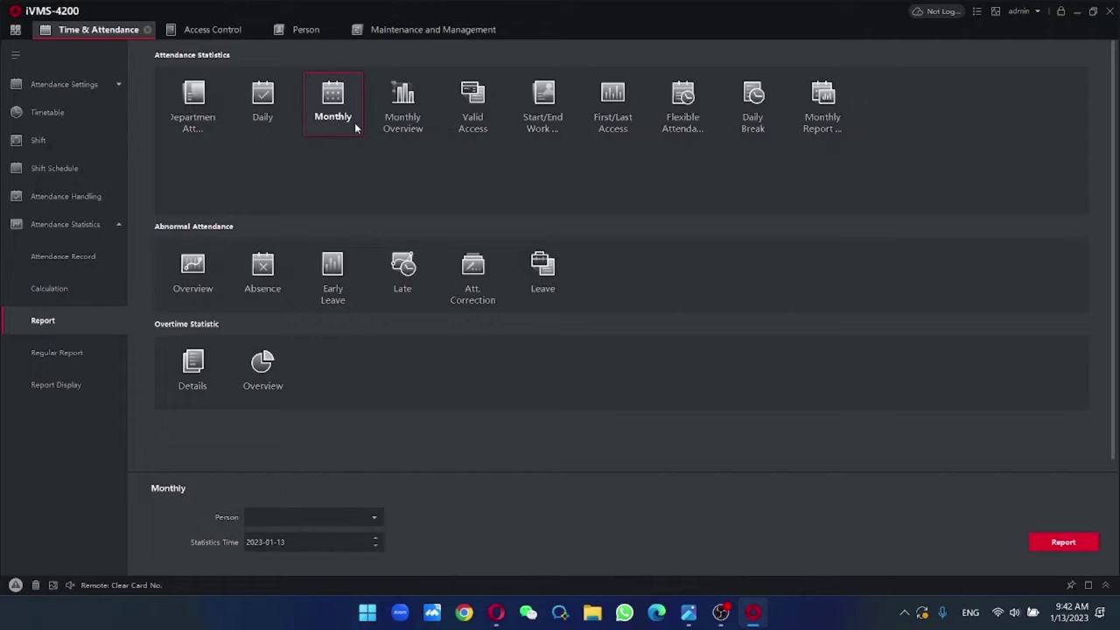
{"action": "left_click", "coordinate": [375, 513]}
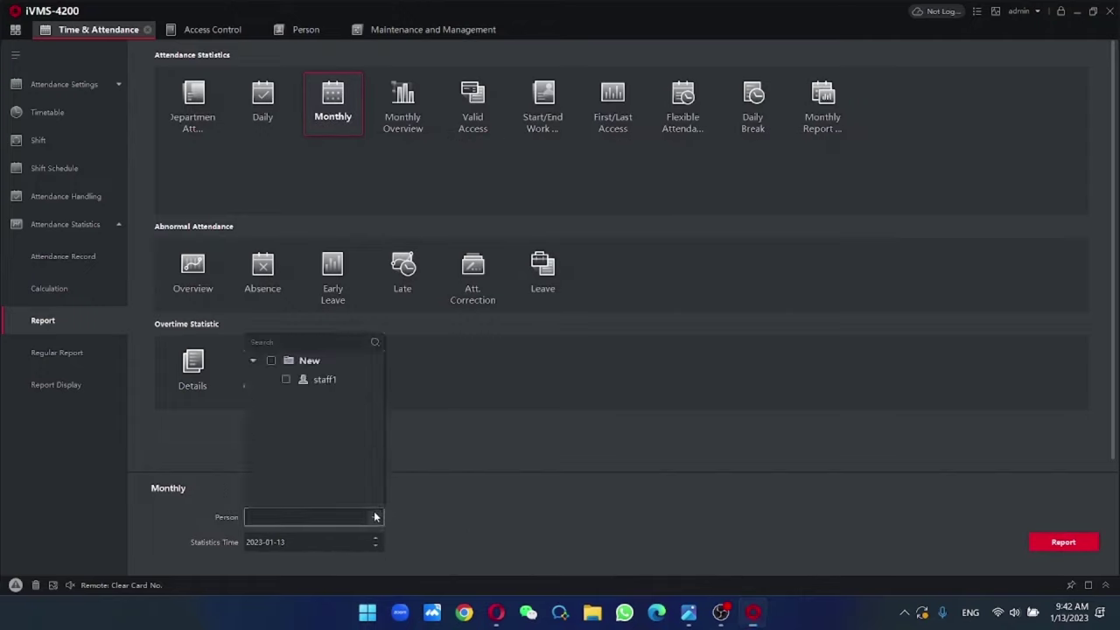
{"action": "left_click", "coordinate": [285, 380]}
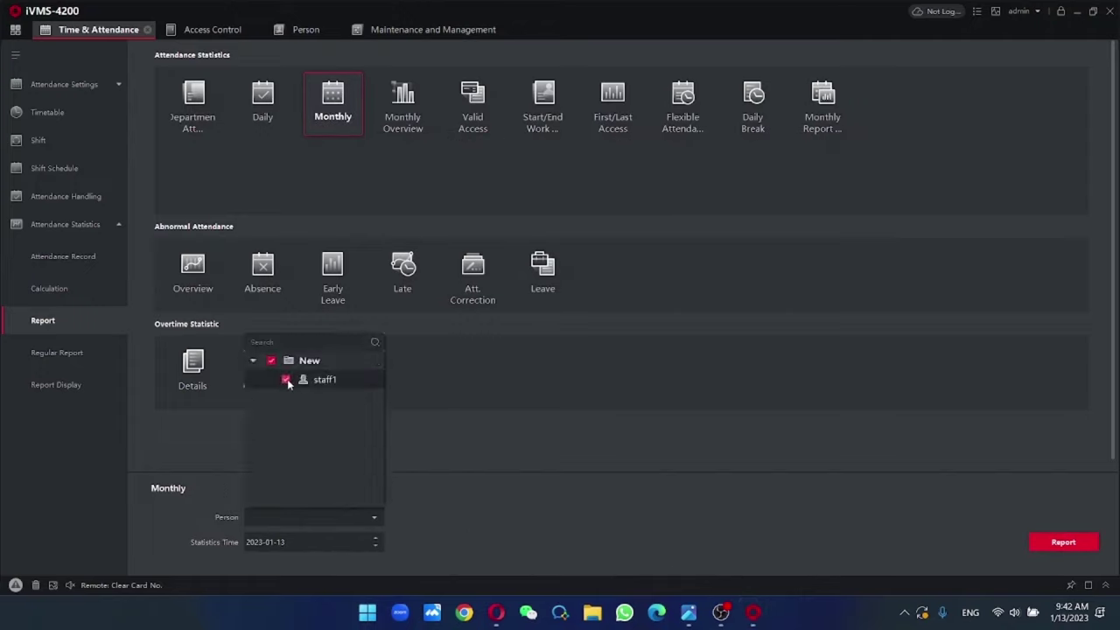
{"action": "left_click", "coordinate": [279, 539]}
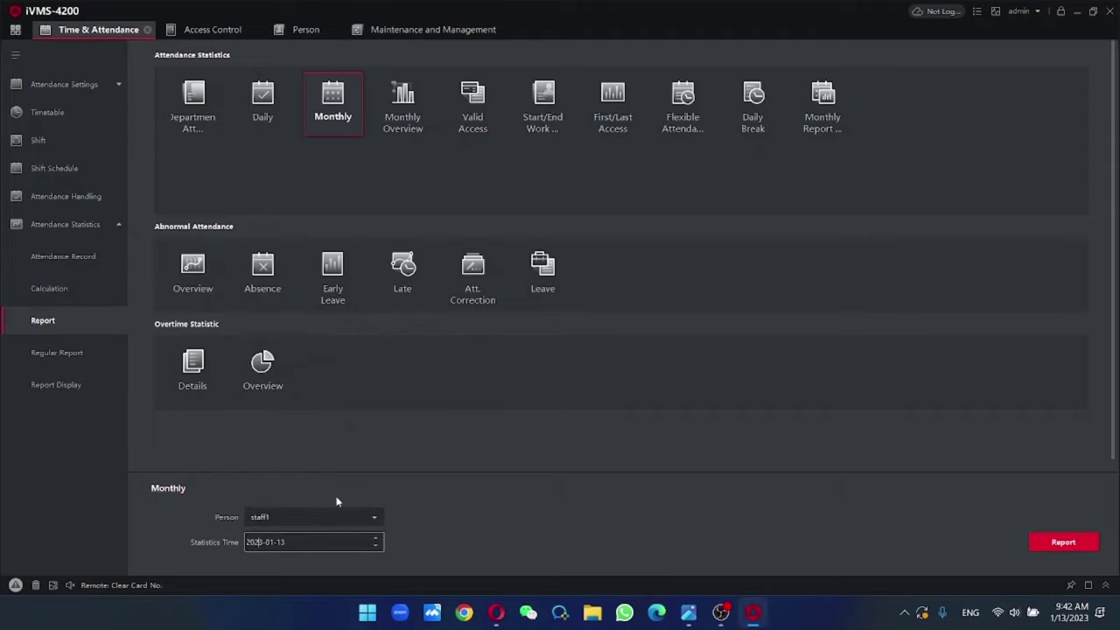
{"action": "key", "text": "BackSpace"}
{"action": "type", "text": "2-12"}
- Generate the December 2022 monthly report, check its PDF/Excel/SVG export options, then close the preview
{"action": "left_click", "coordinate": [1063, 545]}
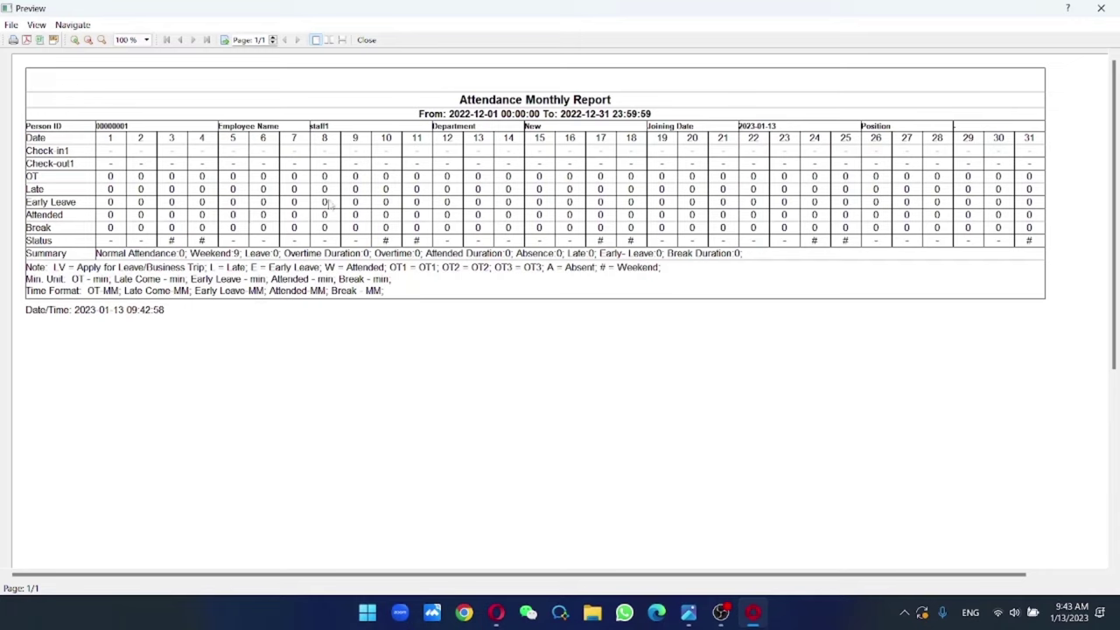
{"action": "left_click", "coordinate": [11, 25]}
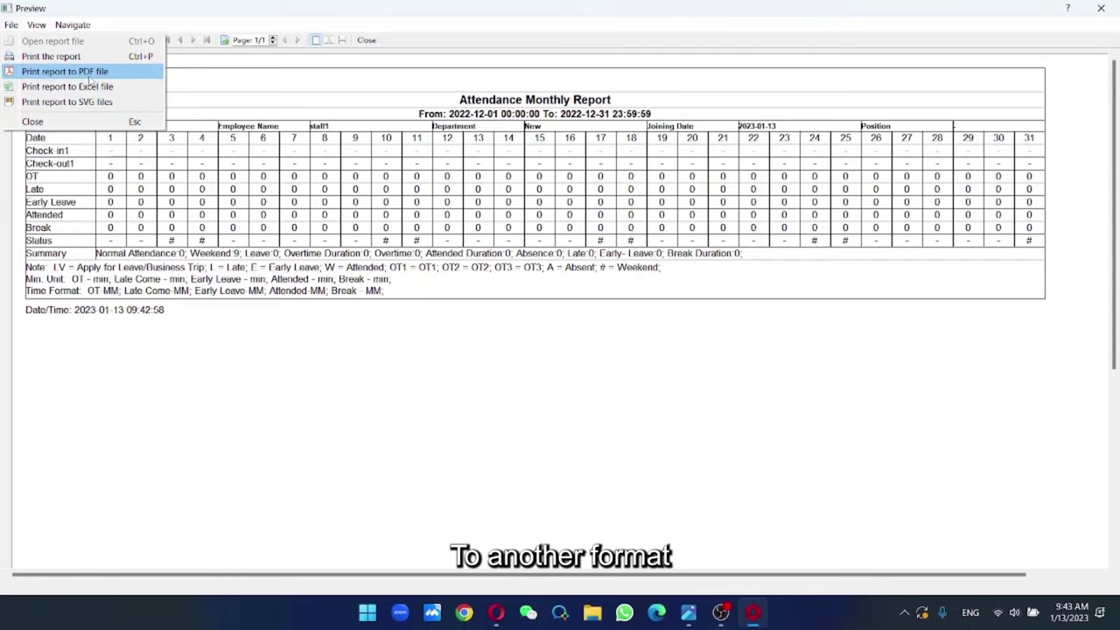
{"action": "left_click", "coordinate": [40, 121]}
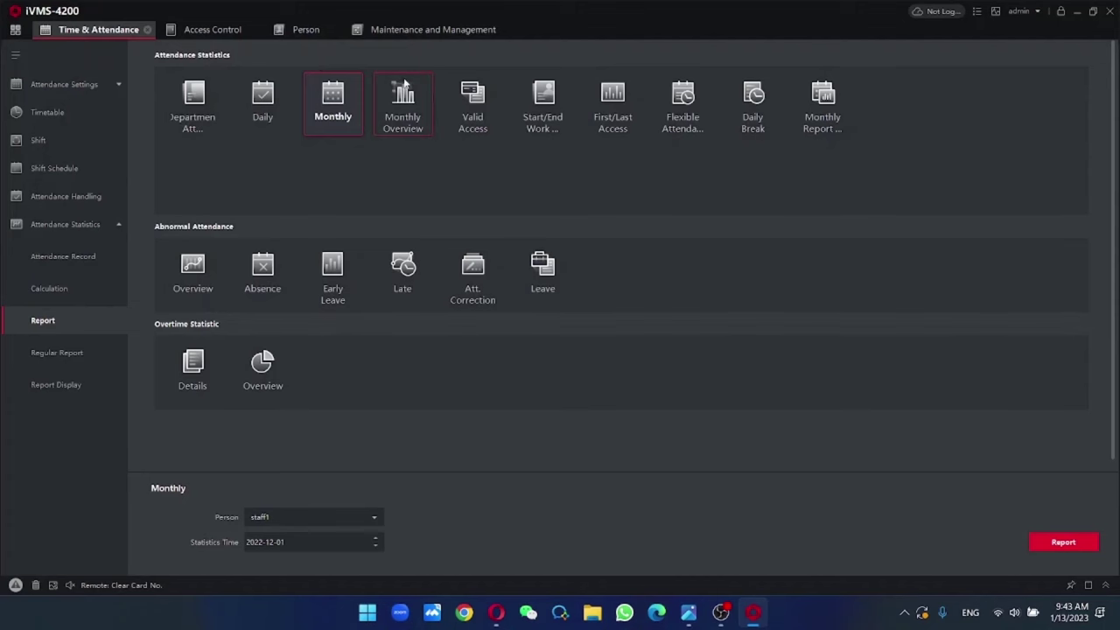